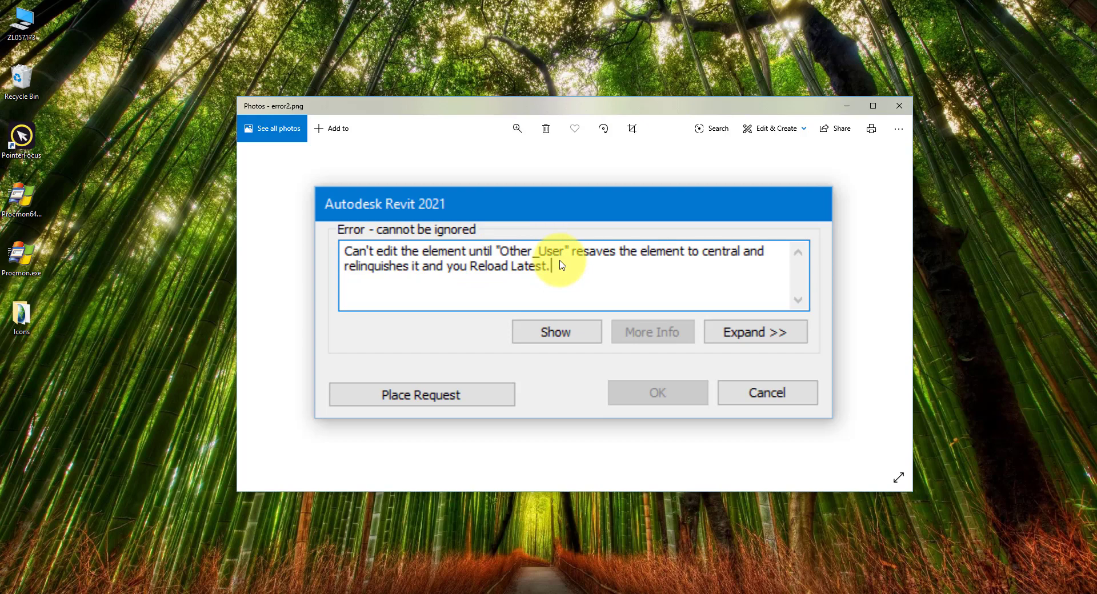
Switch to the Central1_Test.rvt session in Revit and try to raise the shaft's back wall to an unconnected height of about 5974.
{"action": "left_click", "coordinate": [265, 592]}
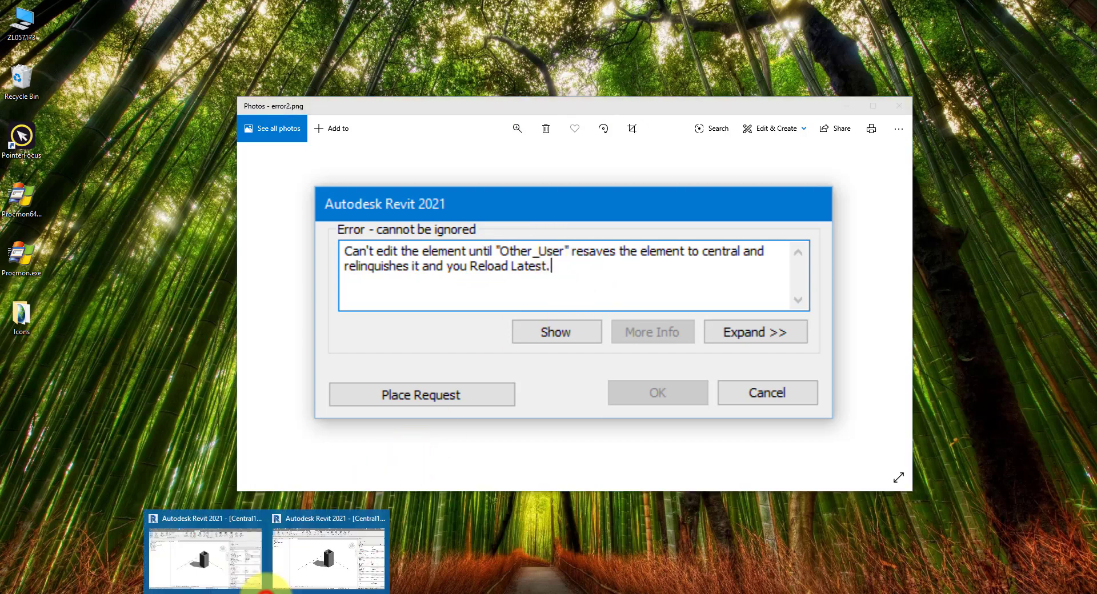
{"action": "left_click", "coordinate": [311, 557]}
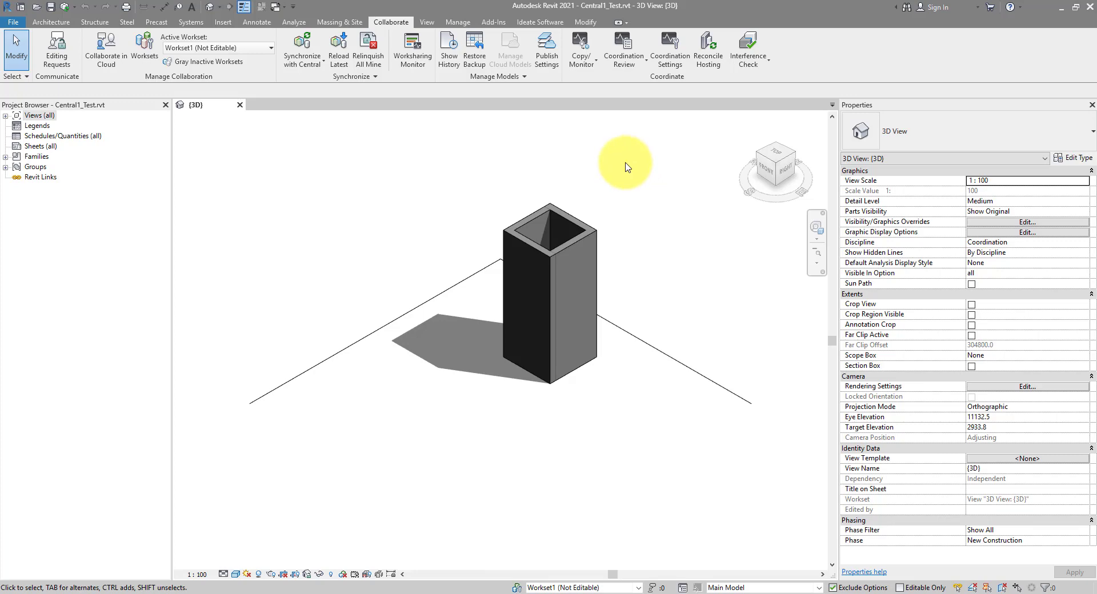
{"action": "left_click", "coordinate": [568, 222]}
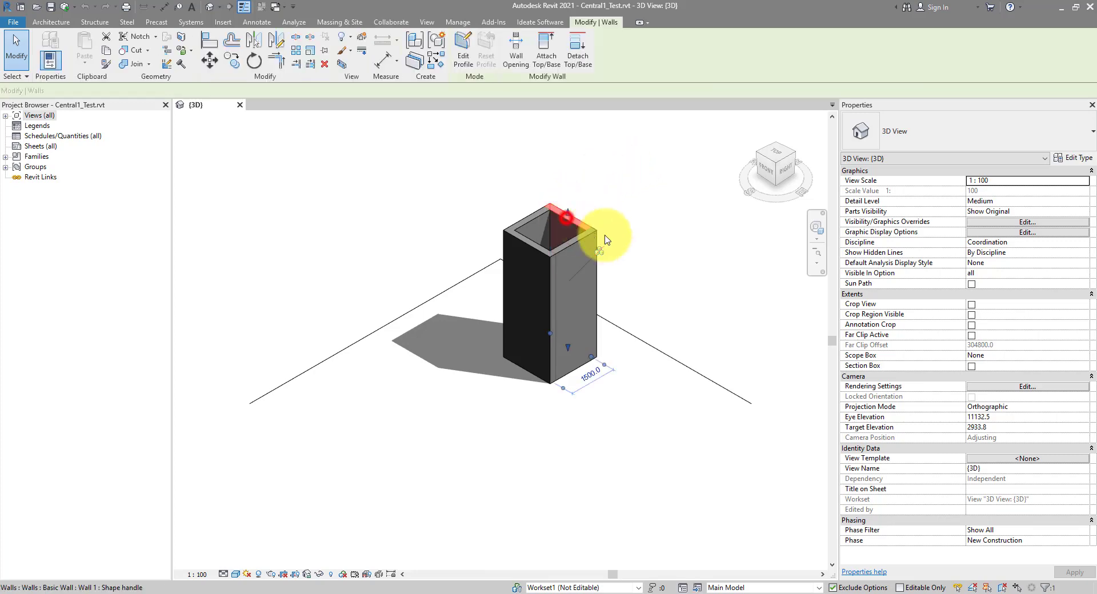
{"action": "left_click_drag", "start_coordinate": [570, 218], "coordinate": [576, 156]}
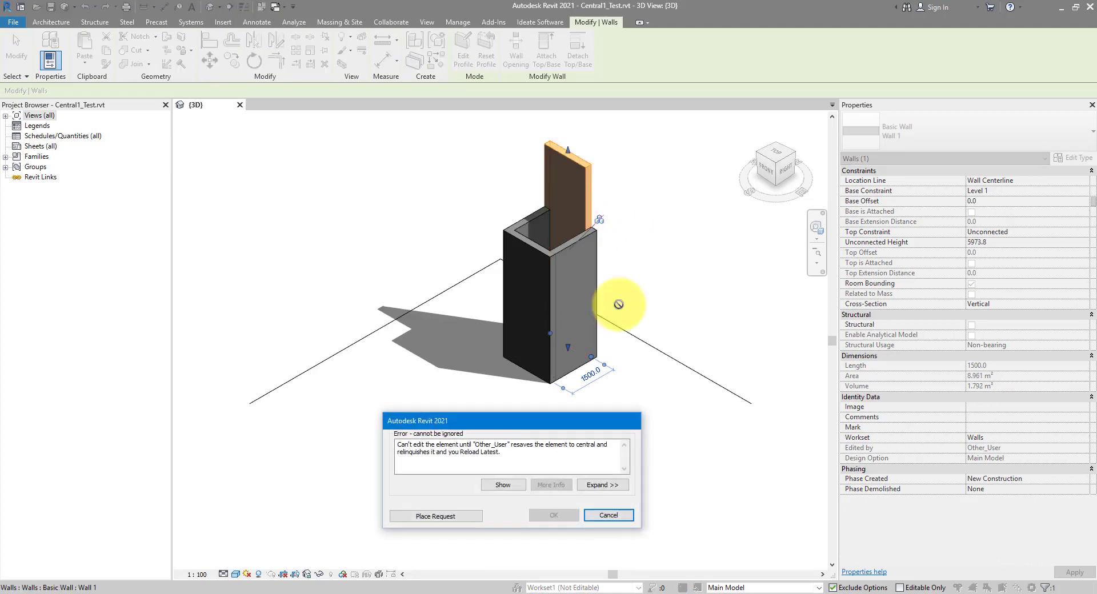
{"action": "left_click_drag", "start_coordinate": [568, 424], "coordinate": [561, 295]}
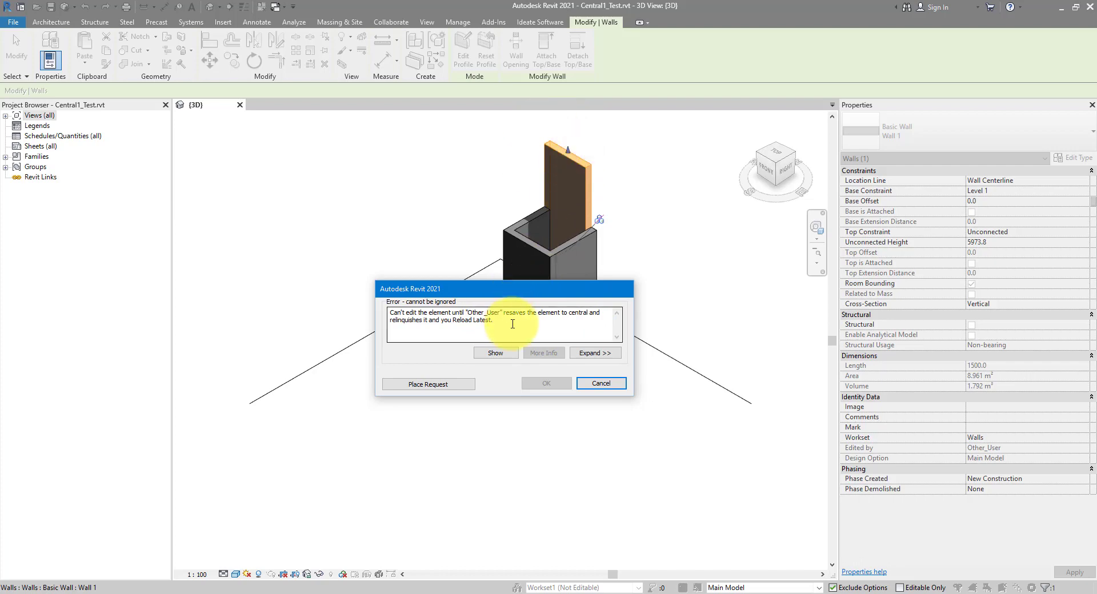
Copy the username Other_User from the error text and dismiss the error.
{"action": "double_click", "coordinate": [469, 313]}
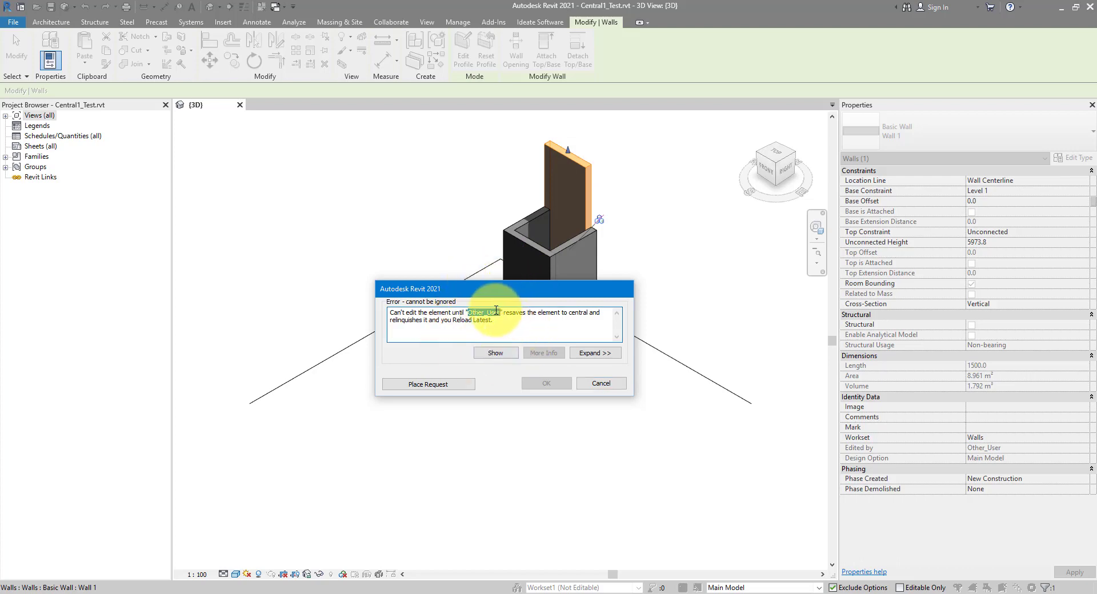
{"action": "right_click", "coordinate": [494, 311]}
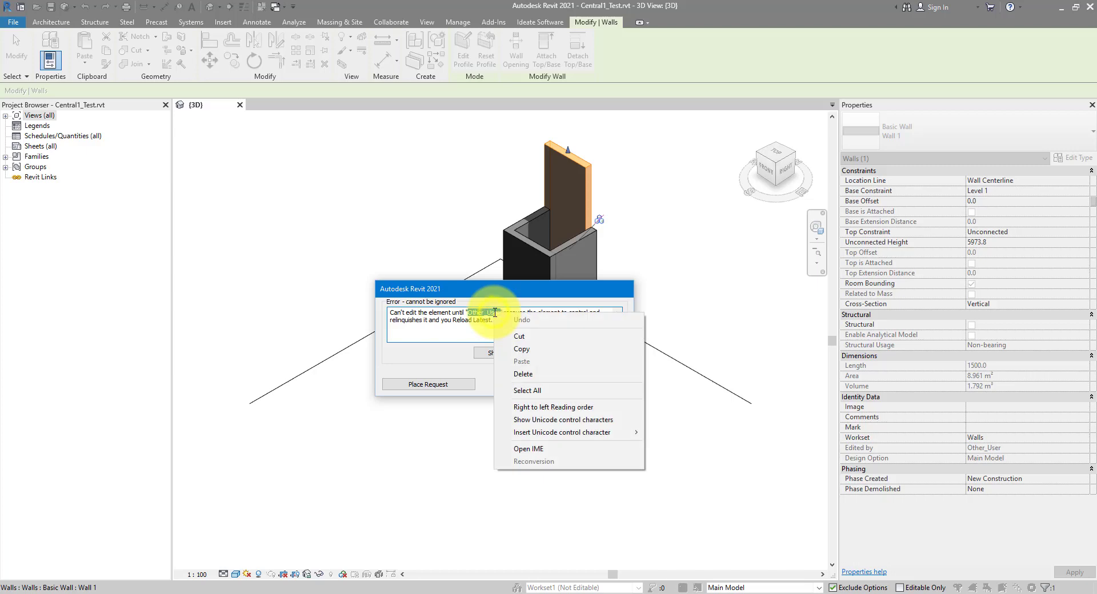
{"action": "left_click", "coordinate": [537, 350]}
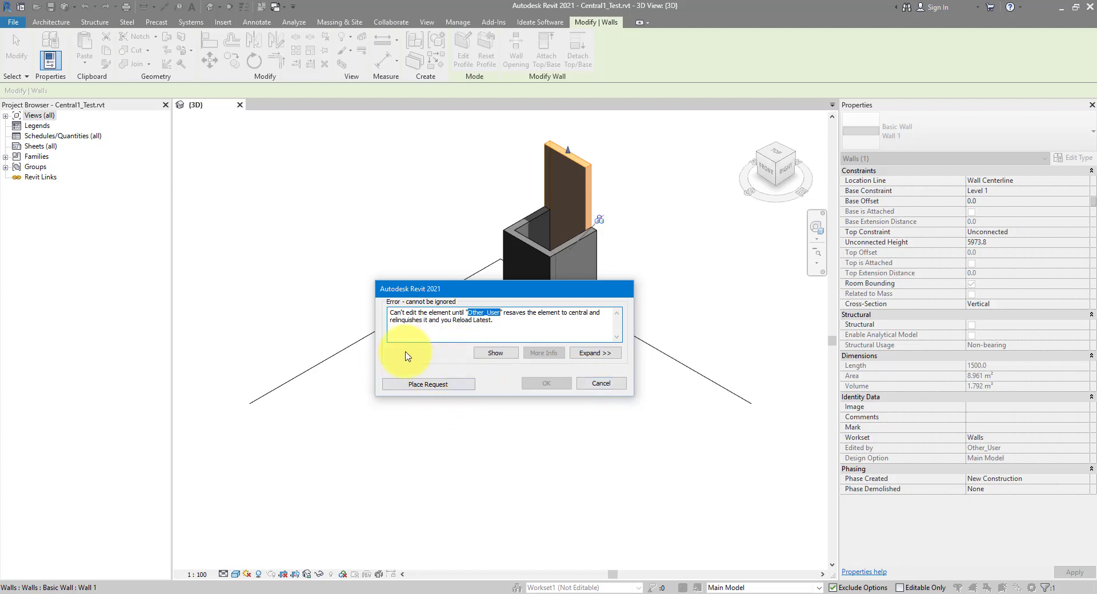
{"action": "left_click", "coordinate": [617, 388]}
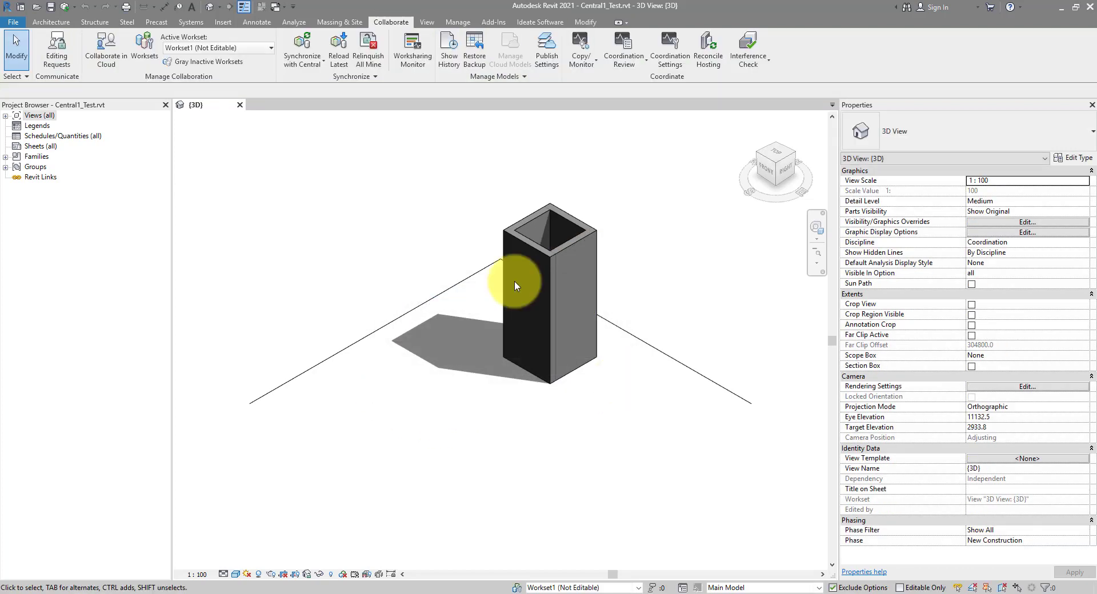
Close the Central1_Test.rvt project and leave the Home screen for the empty workspace.
{"action": "left_click", "coordinate": [14, 22]}
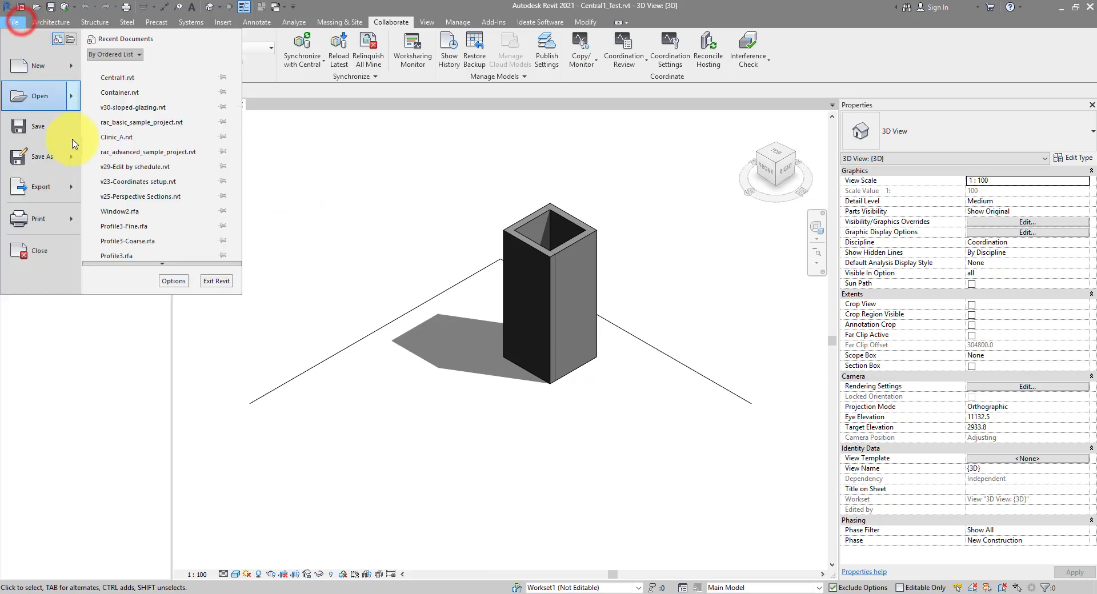
{"action": "left_click", "coordinate": [40, 253]}
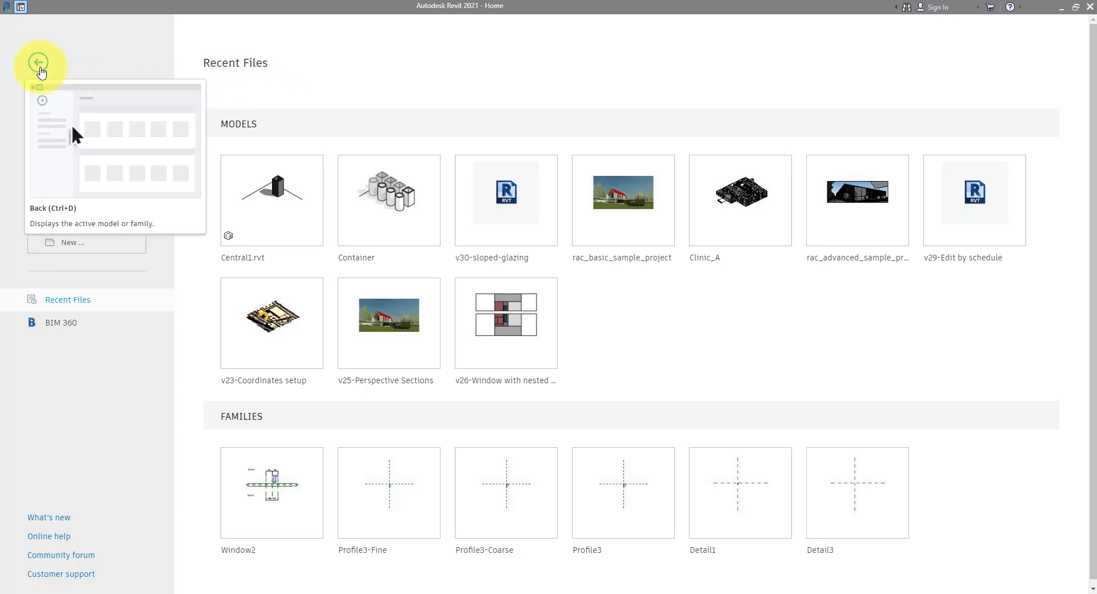
{"action": "left_click", "coordinate": [39, 63]}
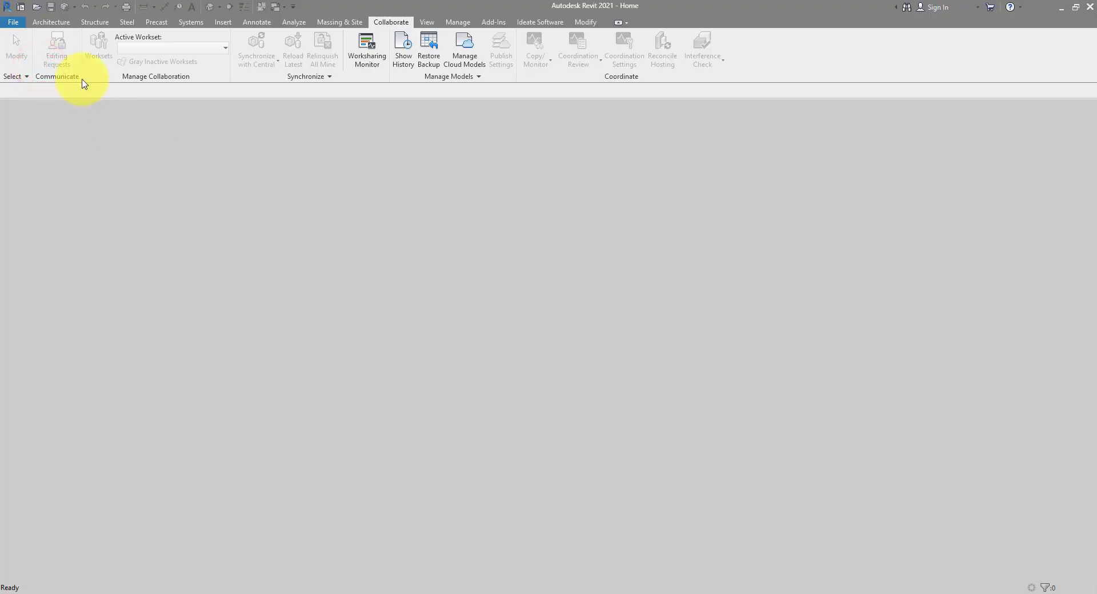
Replace the username in the program's general options with the copied Other_User.
{"action": "left_click", "coordinate": [15, 23]}
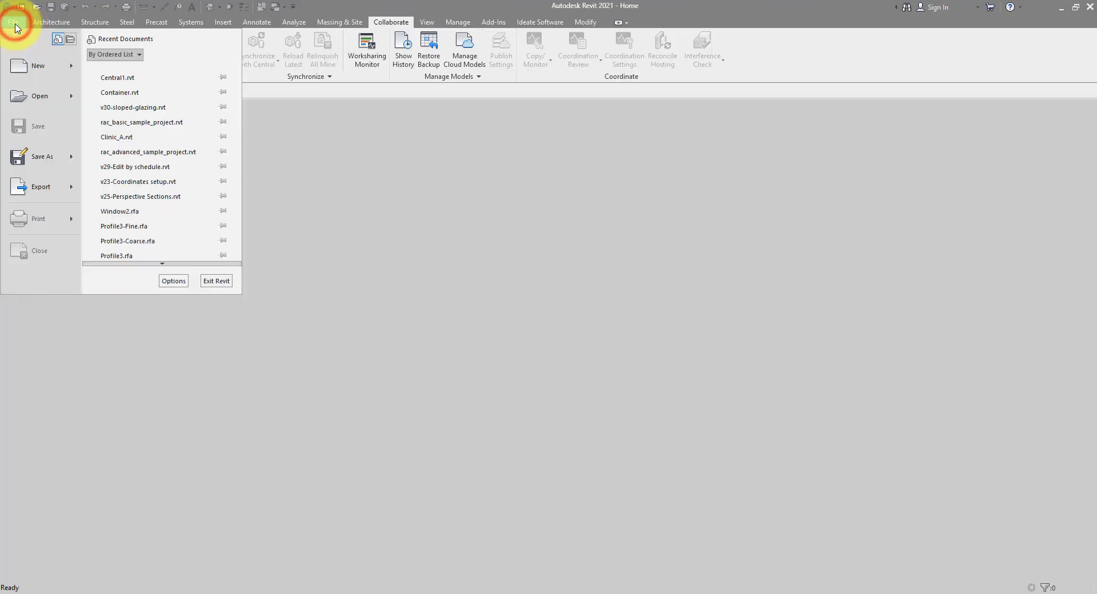
{"action": "left_click", "coordinate": [181, 281]}
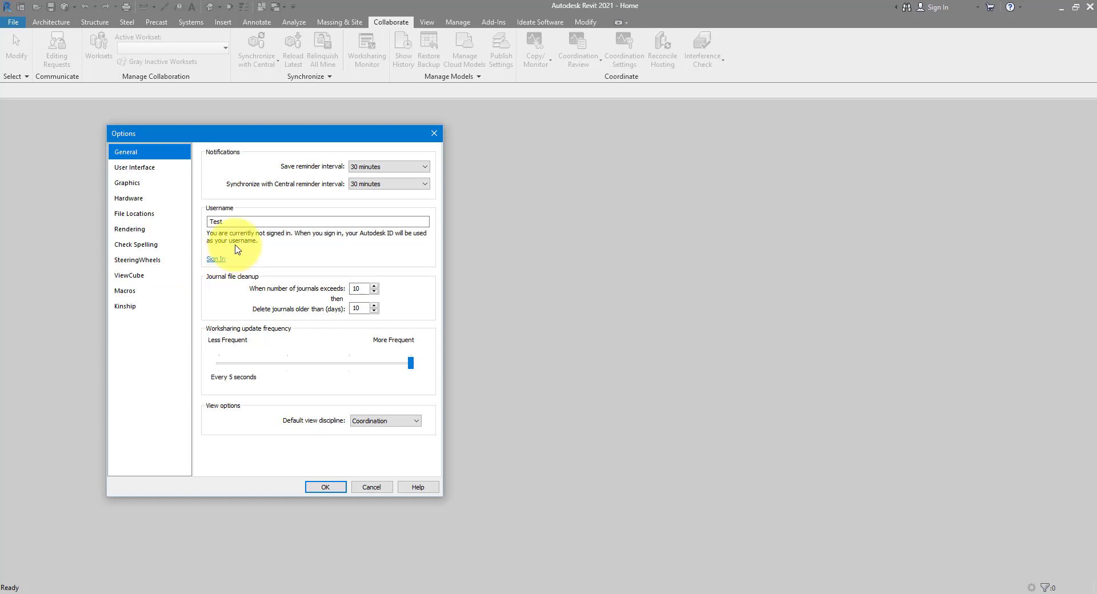
{"action": "left_click", "coordinate": [232, 219]}
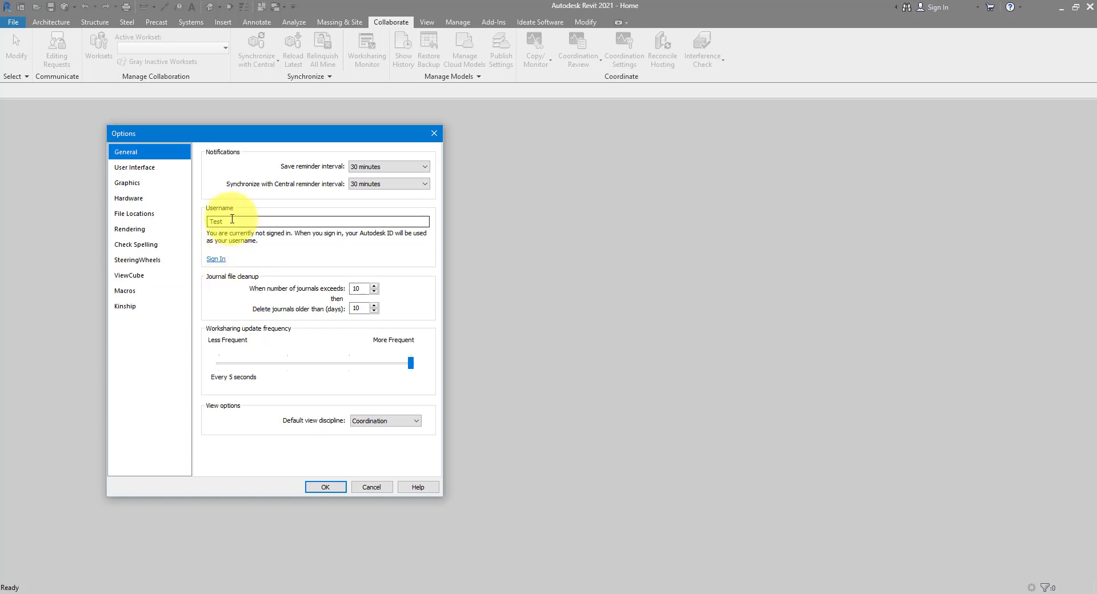
{"action": "double_click", "coordinate": [228, 220]}
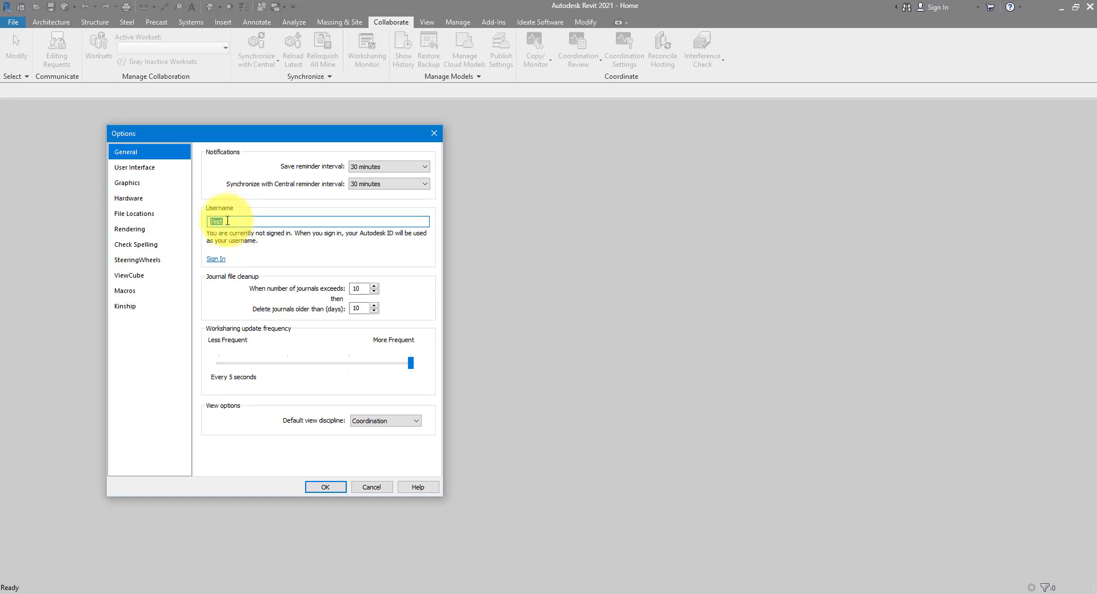
{"action": "right_click", "coordinate": [228, 221]}
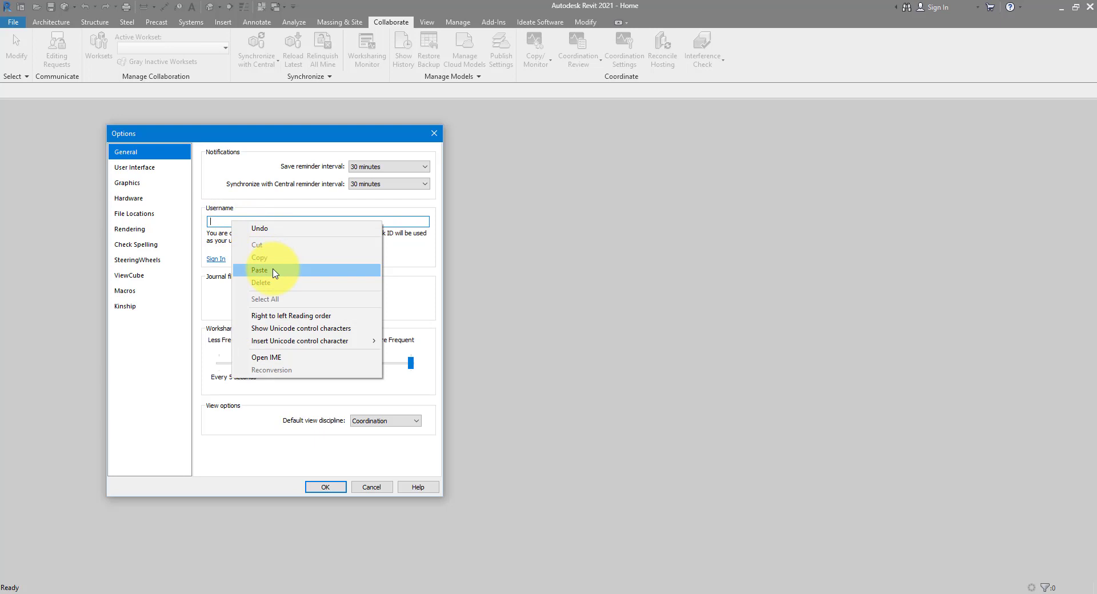
{"action": "left_click", "coordinate": [274, 272]}
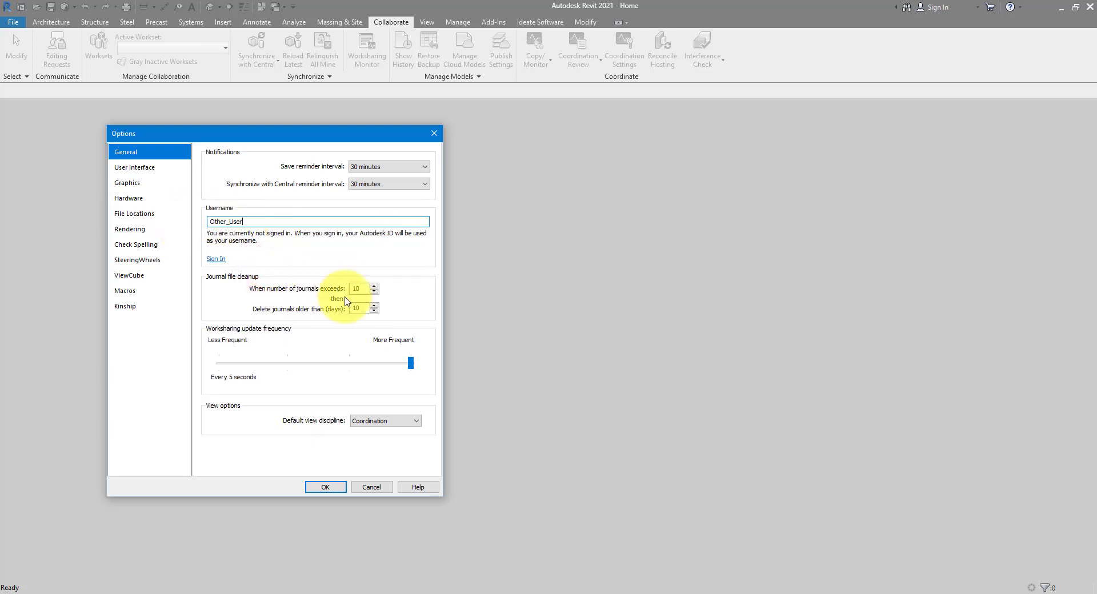
{"action": "left_click", "coordinate": [326, 488]}
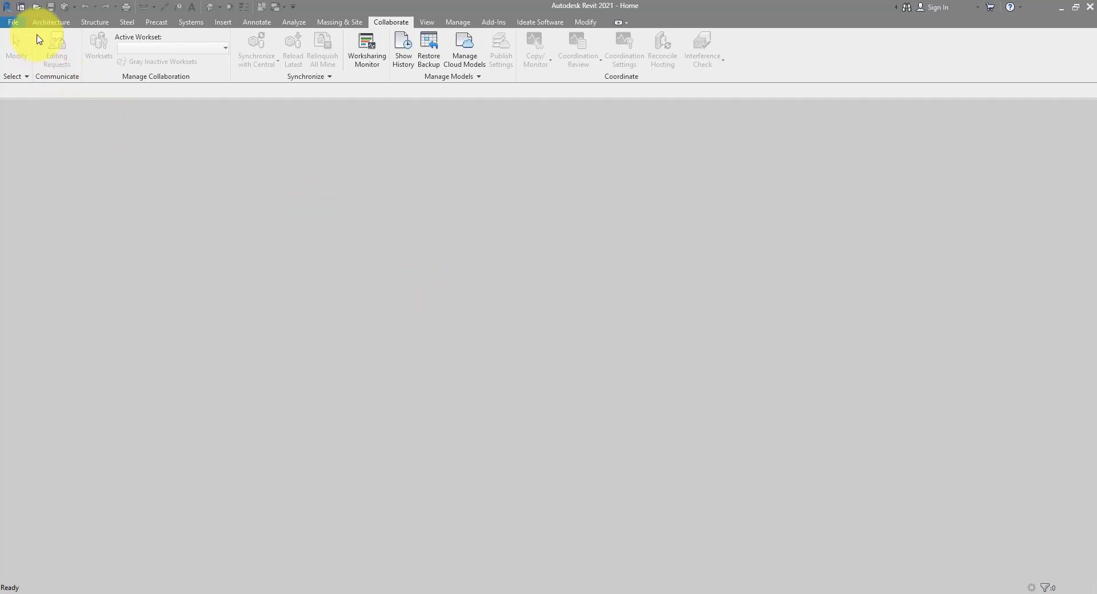
Open Central1.rvt from the REVIT folder as a new local file, overwriting the existing Central1_Other_User.rvt copy.
{"action": "left_click", "coordinate": [36, 6]}
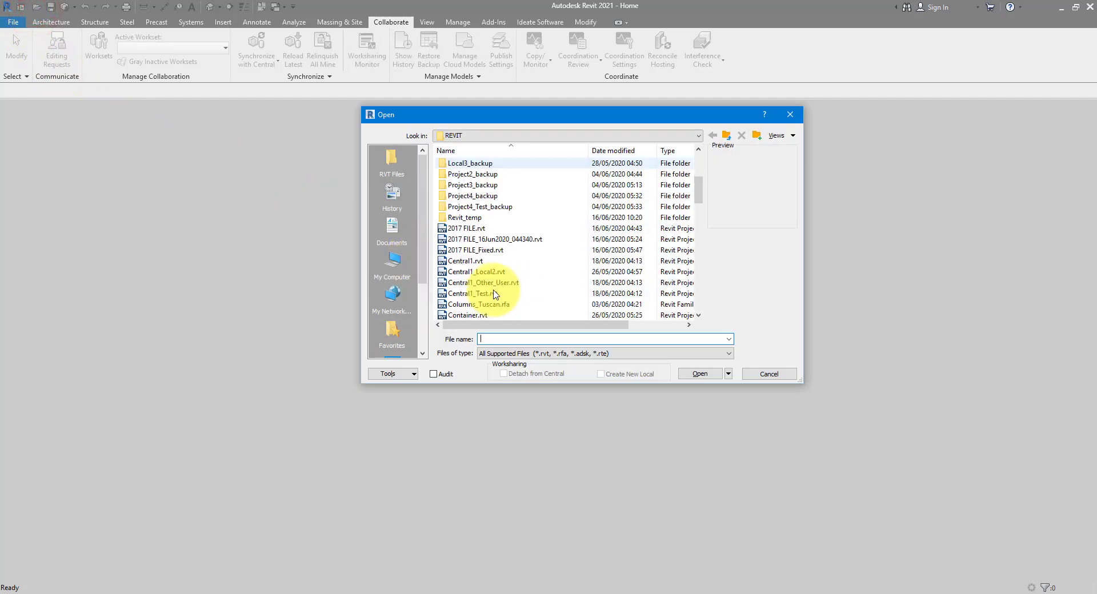
{"action": "left_click", "coordinate": [479, 261]}
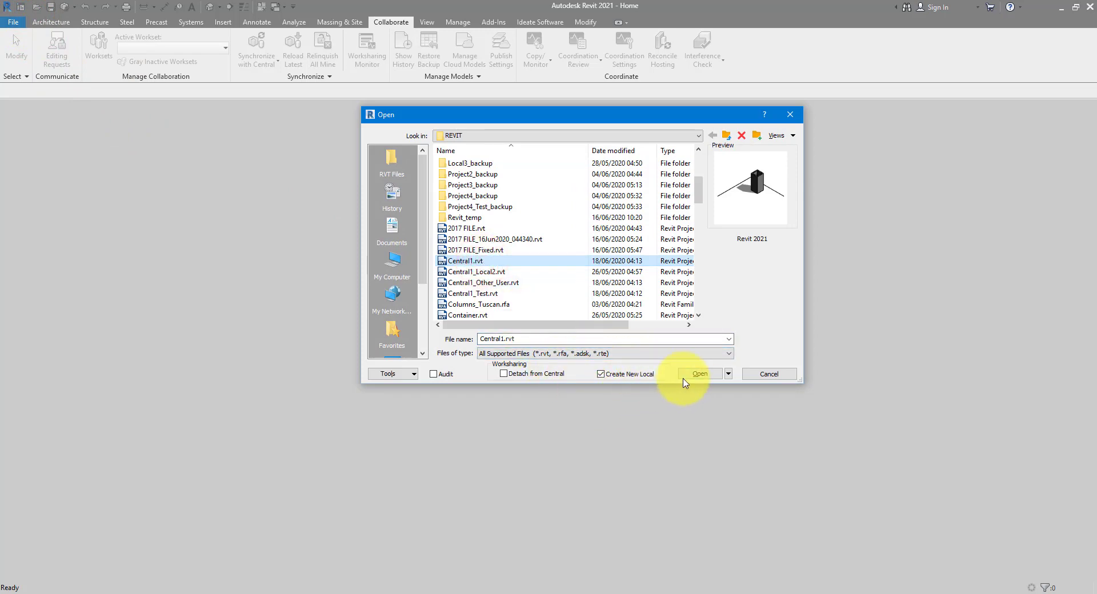
{"action": "left_click", "coordinate": [700, 374]}
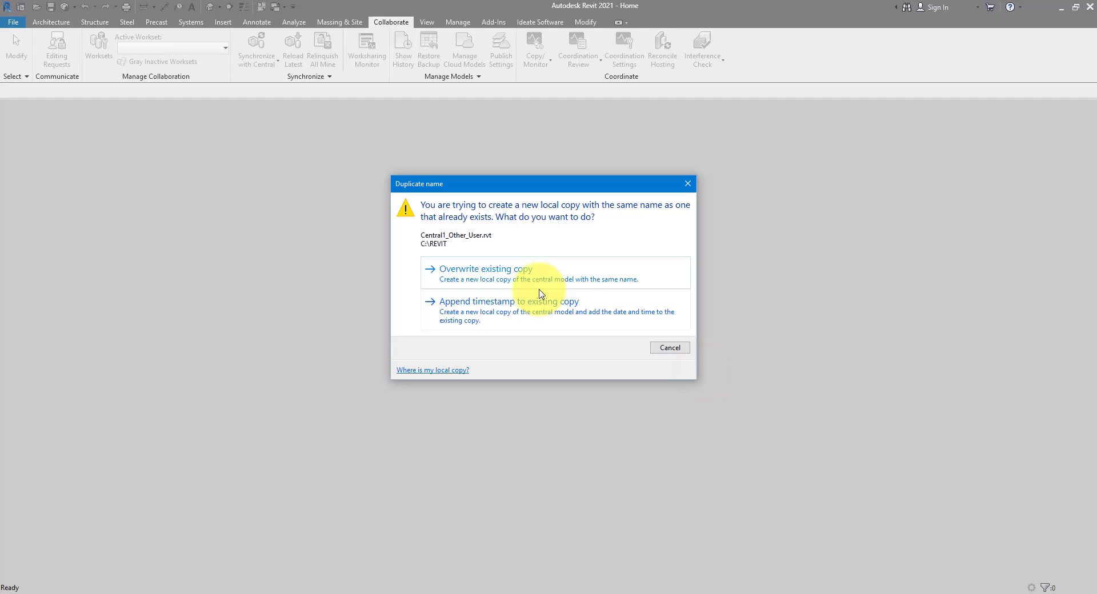
{"action": "left_click", "coordinate": [480, 274]}
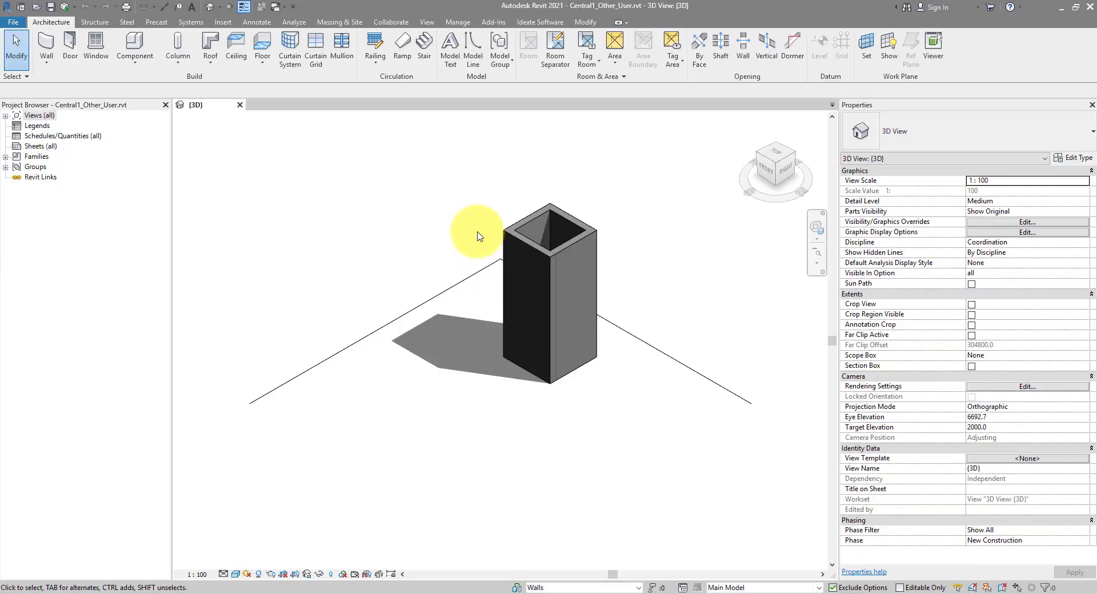
Test editing rights by raising the shaft's back wall to an unconnected height of about 5848, and undo the change.
{"action": "left_click", "coordinate": [570, 216]}
{"action": "left_click_drag", "start_coordinate": [567, 215], "coordinate": [623, 184]}
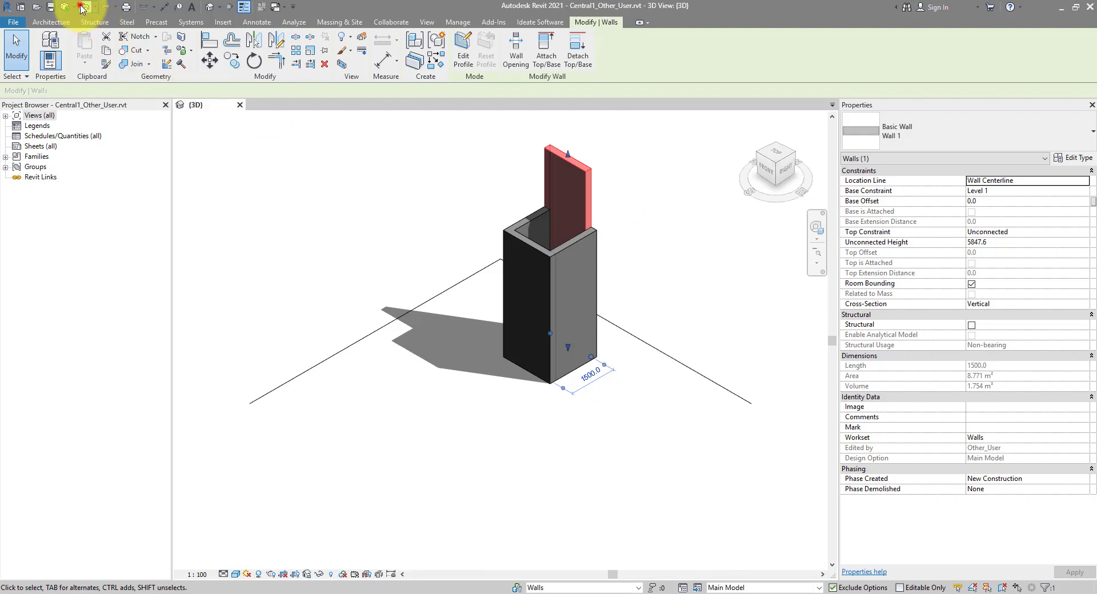
{"action": "left_click", "coordinate": [83, 8]}
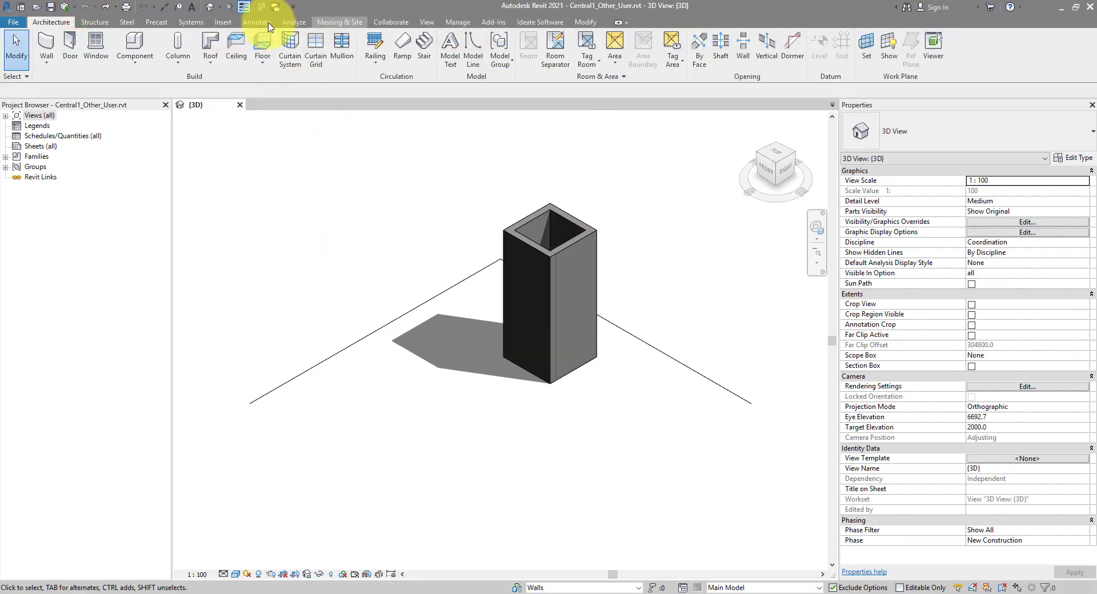
Synchronize the local file with the central model C:\REVIT\Central1.rvt, saving the local file before and after.
{"action": "left_click", "coordinate": [64, 7]}
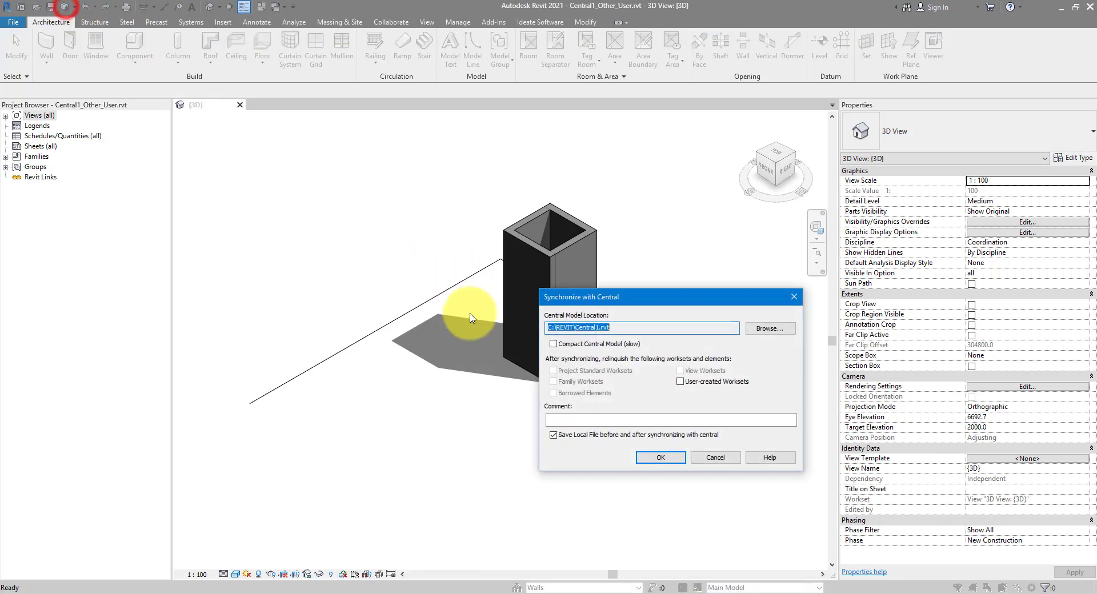
{"action": "left_click", "coordinate": [662, 458]}
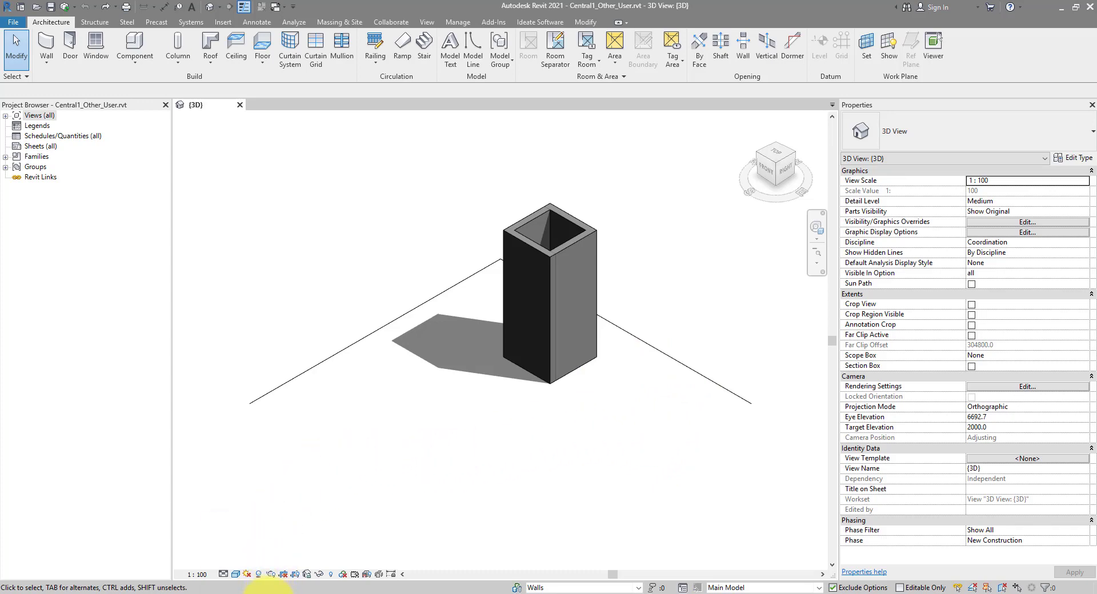
Start a second Revit 2021 session alongside the one with Central1_Other_User.rvt.
{"action": "mouse_move", "coordinate": [268, 591]}
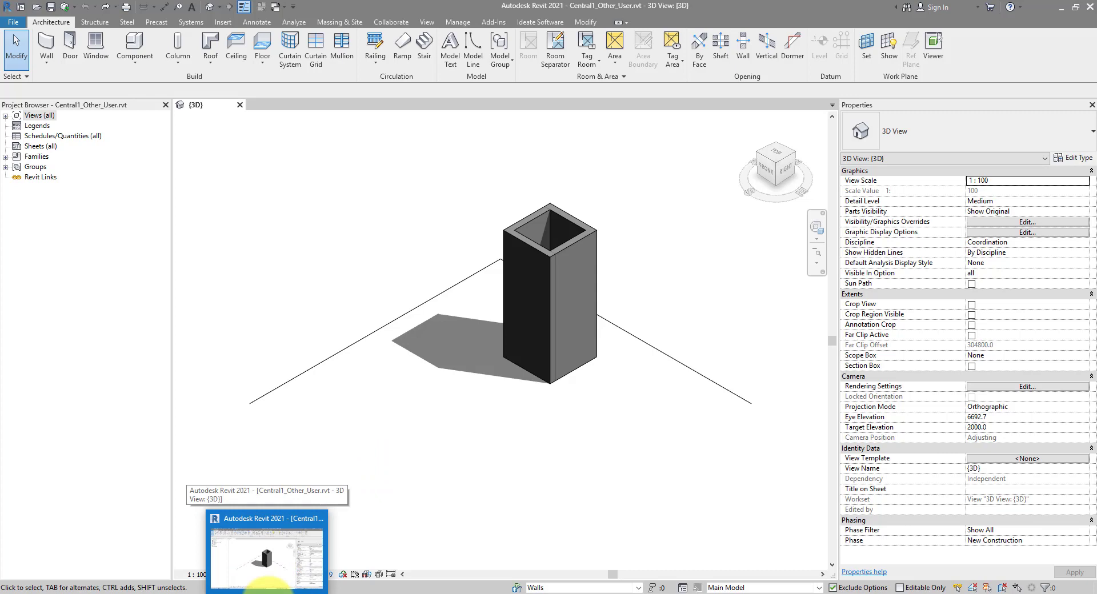
{"action": "left_click", "coordinate": [268, 587]}
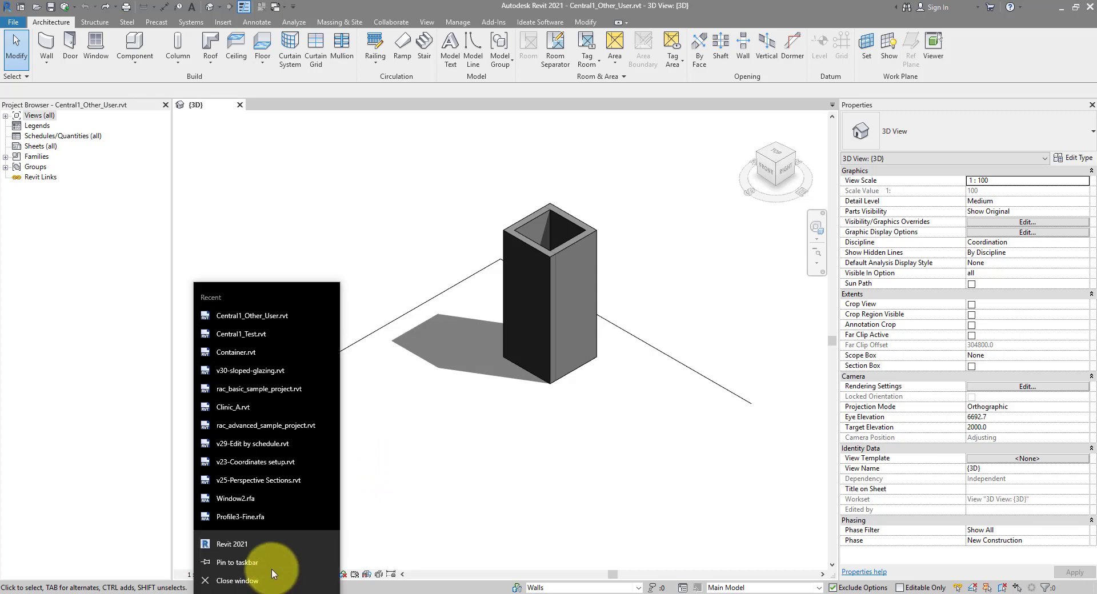
{"action": "left_click", "coordinate": [261, 544]}
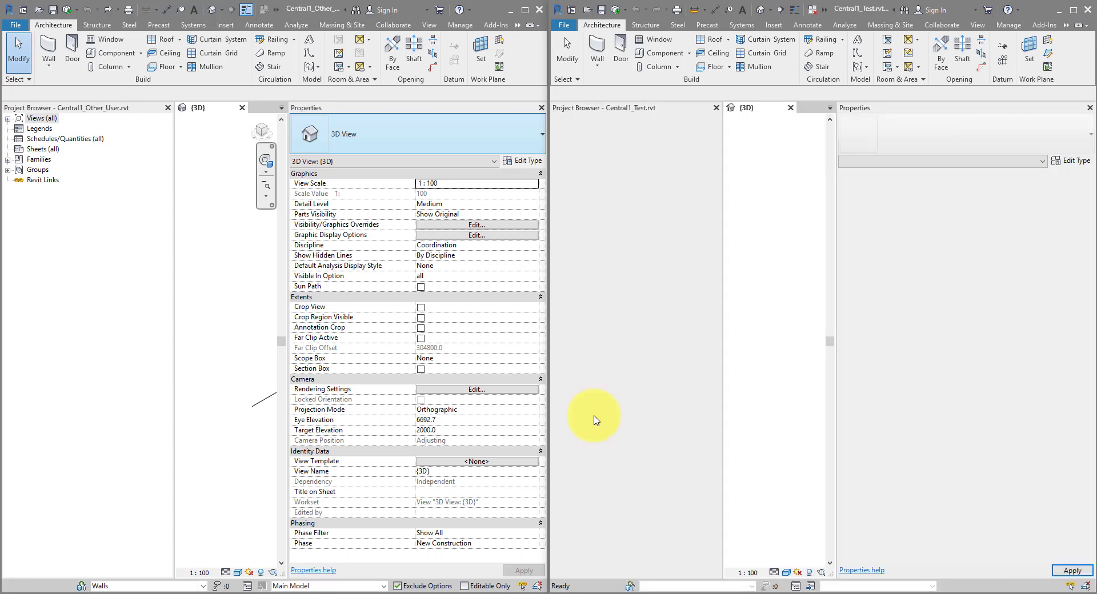
Close the Project Browser in the Central1_Test.rvt session to enlarge its 3D view.
{"action": "left_click", "coordinate": [716, 108]}
{"action": "left_click", "coordinate": [660, 268]}
{"action": "scroll", "coordinate": [617, 299], "scroll_direction": "up", "scroll_amount": 2}
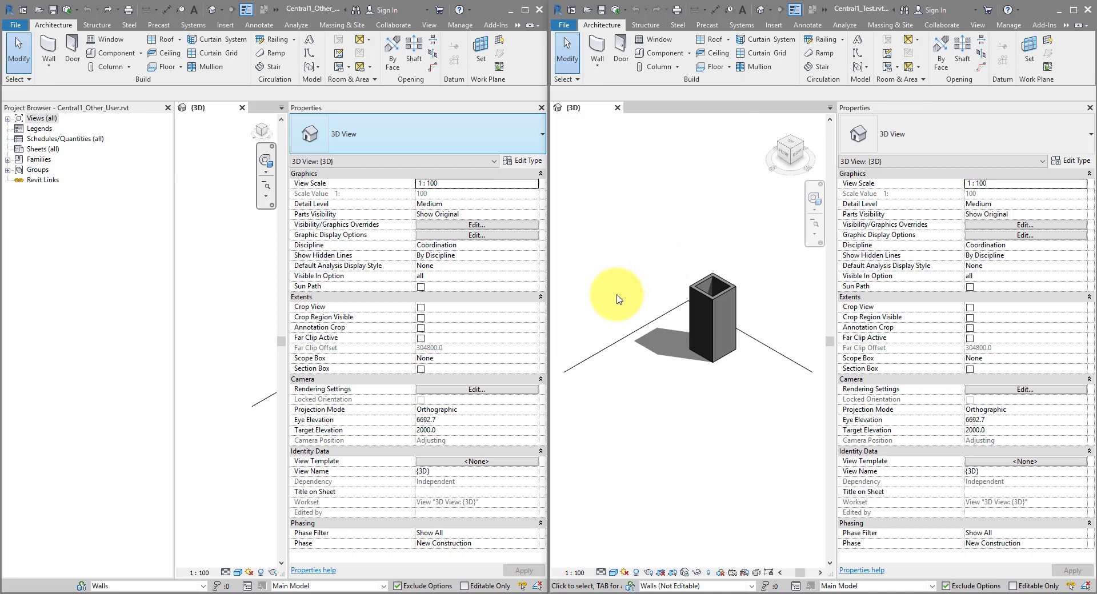
{"action": "middle_click", "coordinate": [746, 247]}
{"action": "middle_click", "coordinate": [743, 245]}
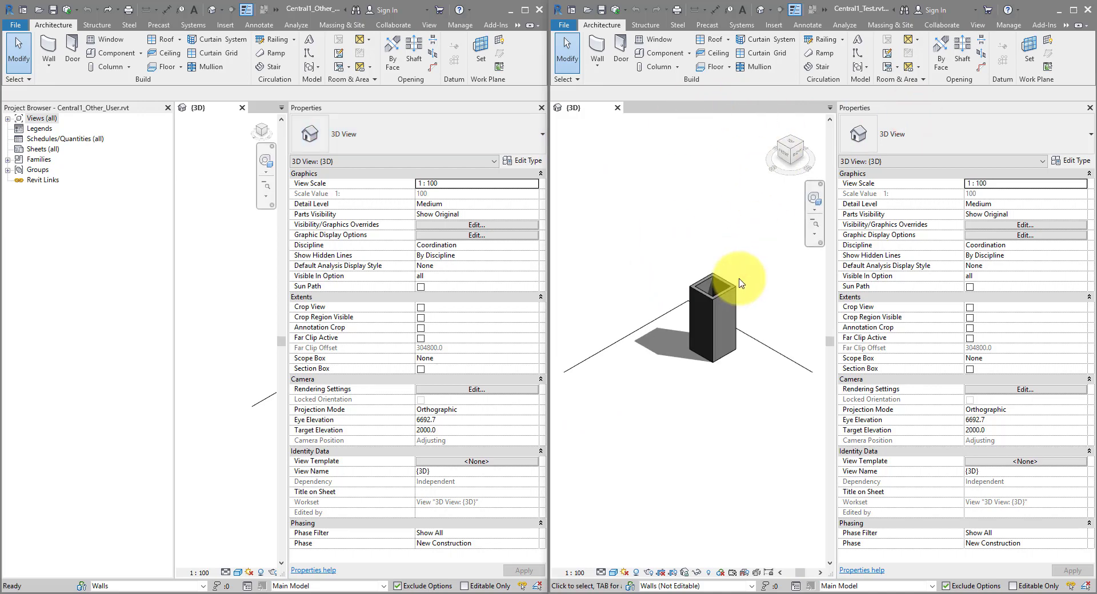
Try to raise the shaft's back wall to an unconnected height of about 8317 in Central1_Test.rvt, and reposition the error dialog.
{"action": "left_click", "coordinate": [731, 279]}
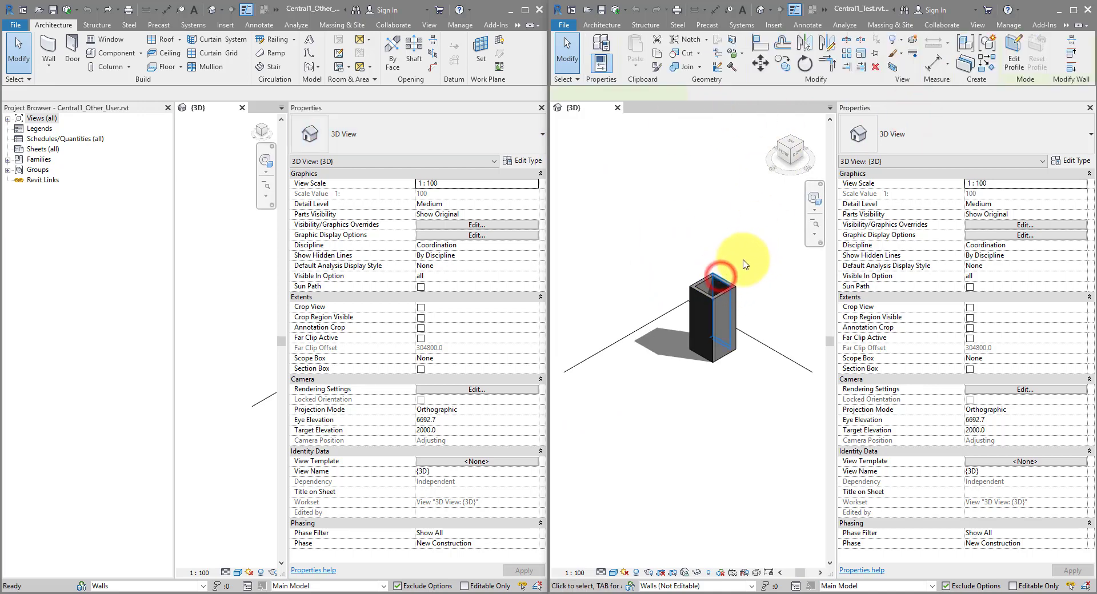
{"action": "left_click_drag", "start_coordinate": [722, 276], "coordinate": [723, 207]}
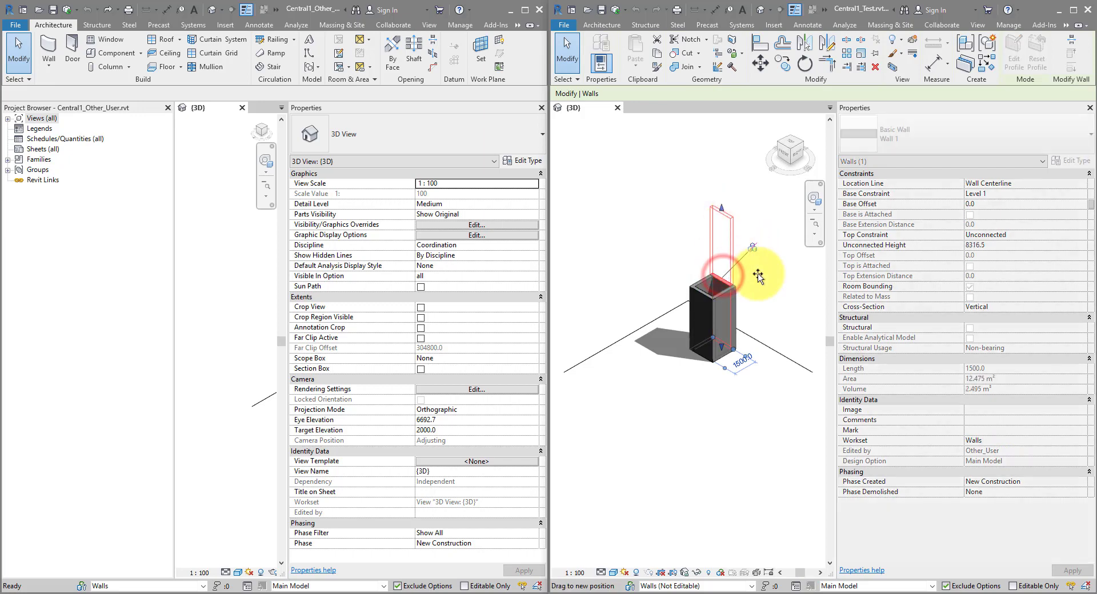
{"action": "left_click_drag", "start_coordinate": [900, 480], "coordinate": [639, 282]}
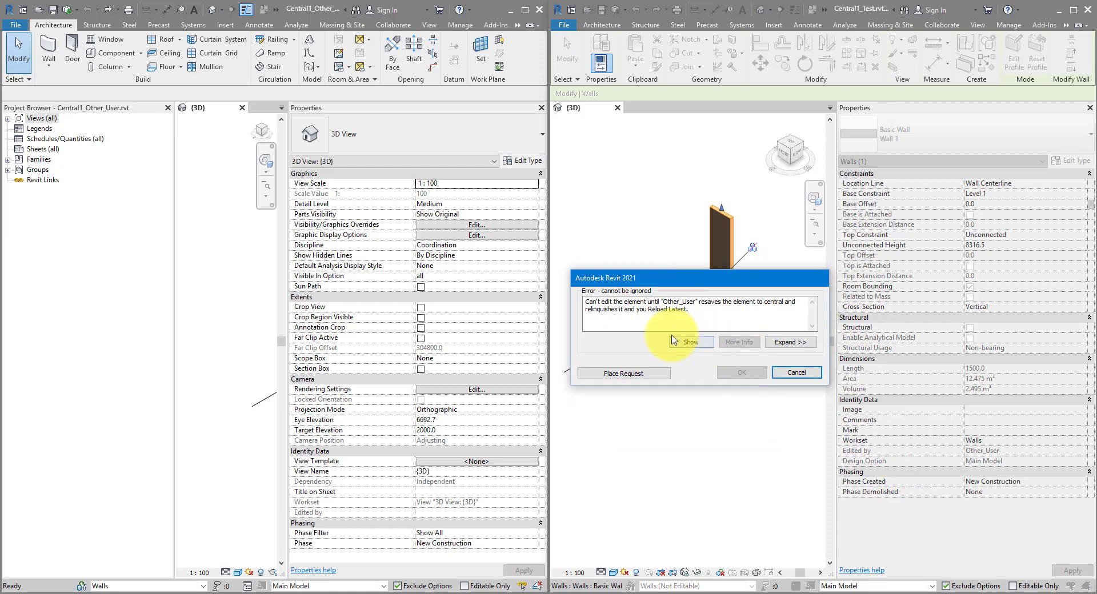
Cancel the rejected wall edit, and close the Project Browser in the Central1_Other_User.rvt session to enlarge its 3D view.
{"action": "left_click", "coordinate": [792, 373]}
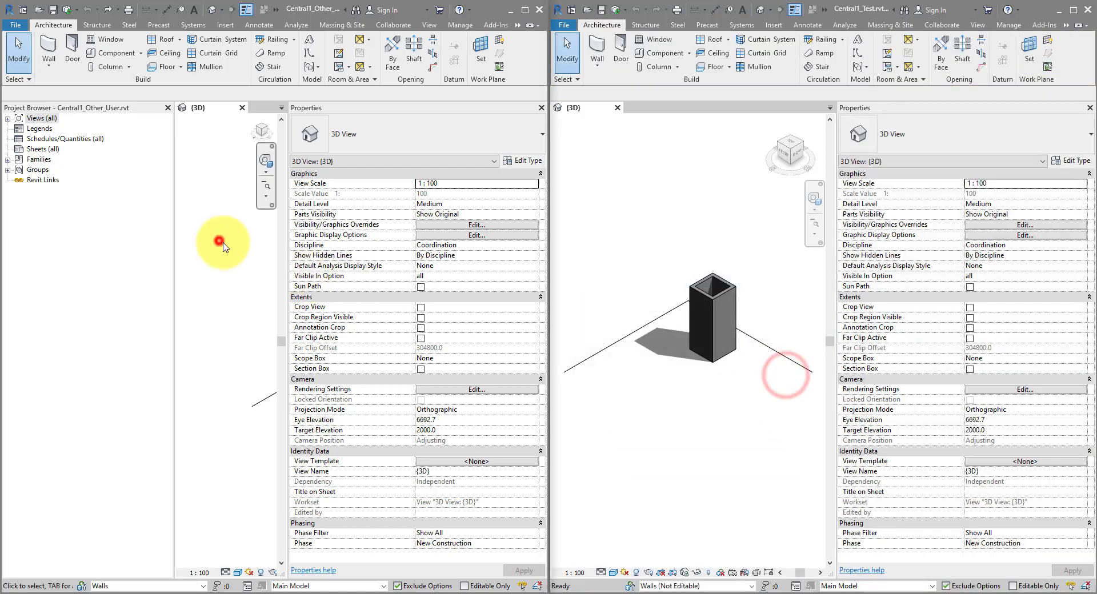
{"action": "left_click", "coordinate": [168, 108]}
{"action": "scroll", "coordinate": [217, 290], "scroll_direction": "up", "scroll_amount": 4}
{"action": "middle_click_drag", "start_coordinate": [216, 290], "coordinate": [191, 321]}
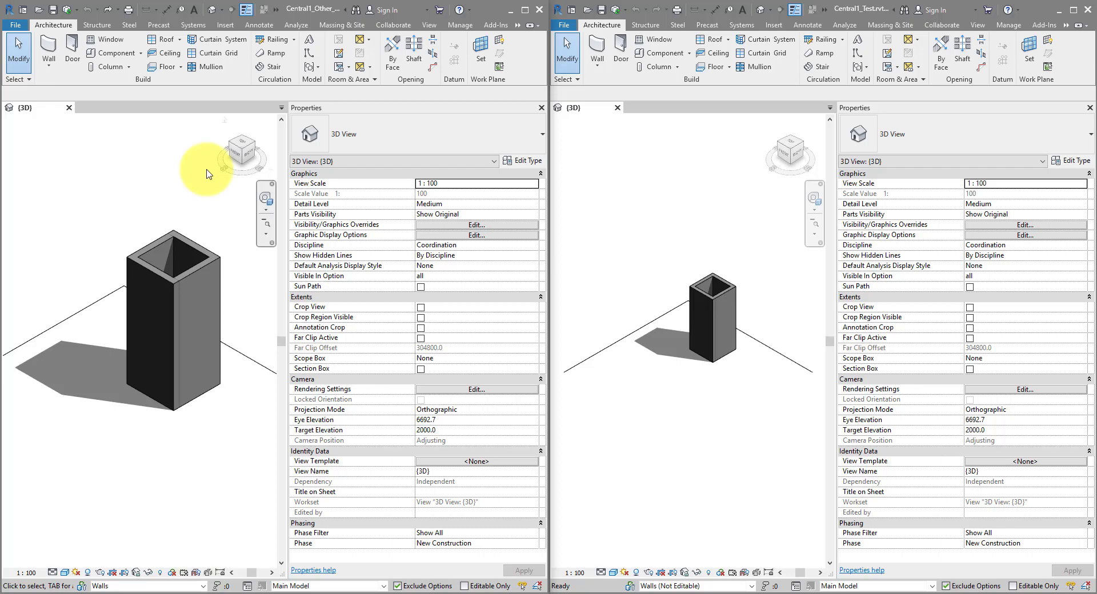
Release Other_User's ownership of the Walls workset in Central1_Other_User.rvt by making the workset non-editable.
{"action": "left_click", "coordinate": [393, 27]}
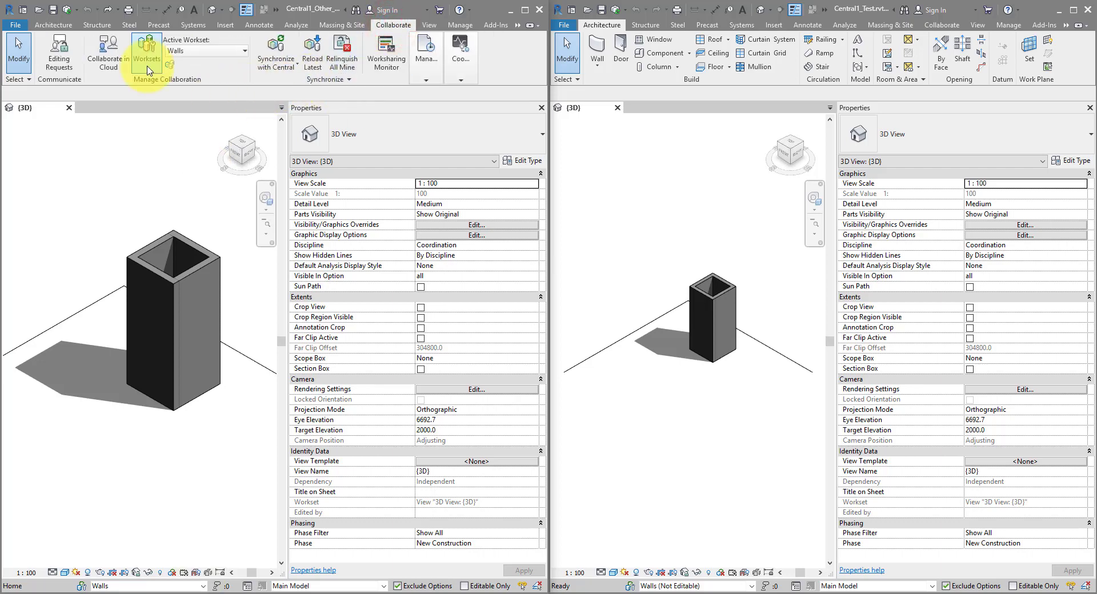
{"action": "left_click", "coordinate": [84, 587]}
{"action": "left_click", "coordinate": [162, 247]}
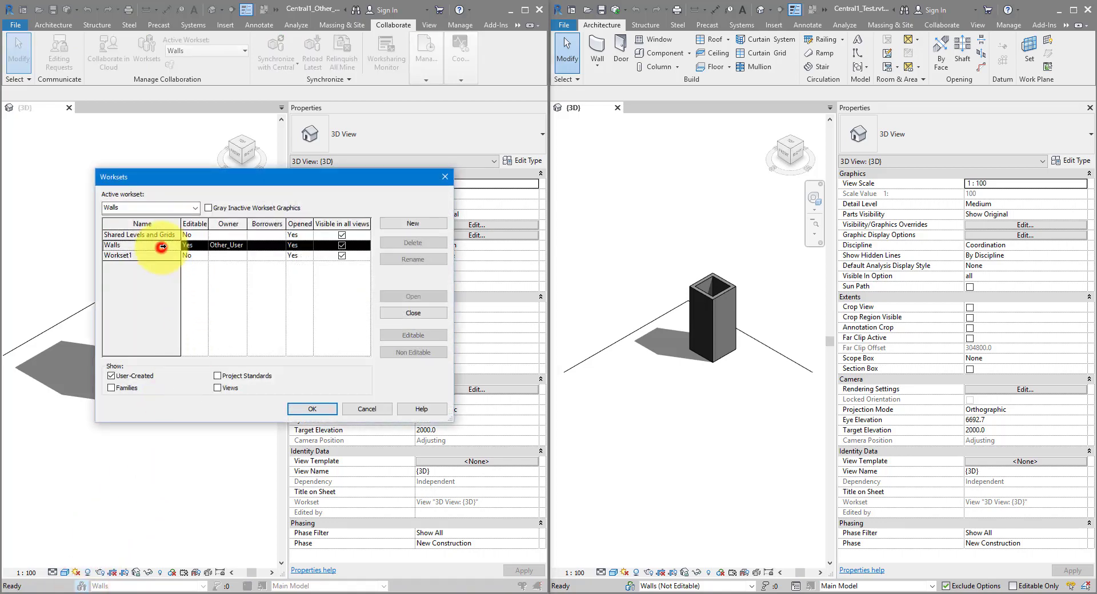
{"action": "left_click_drag", "start_coordinate": [206, 178], "coordinate": [263, 302]}
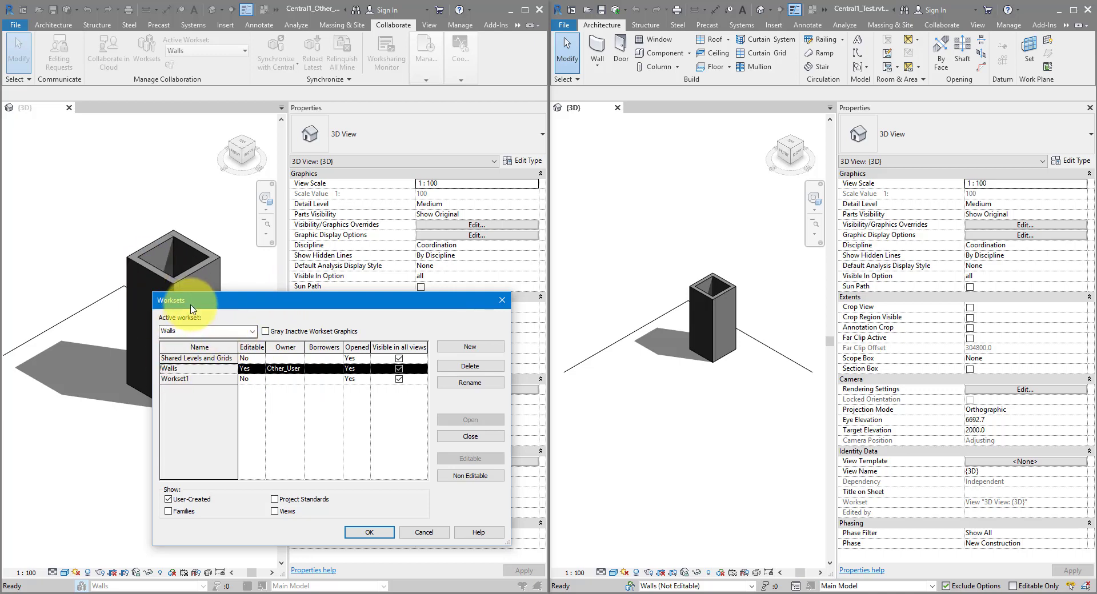
{"action": "left_click", "coordinate": [205, 369]}
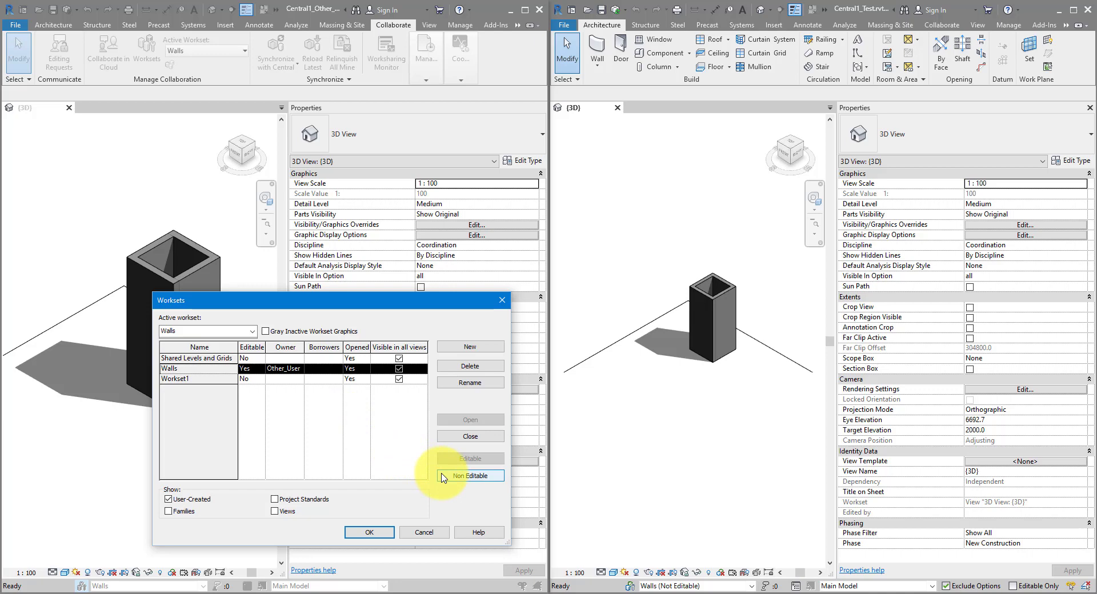
{"action": "left_click", "coordinate": [464, 476]}
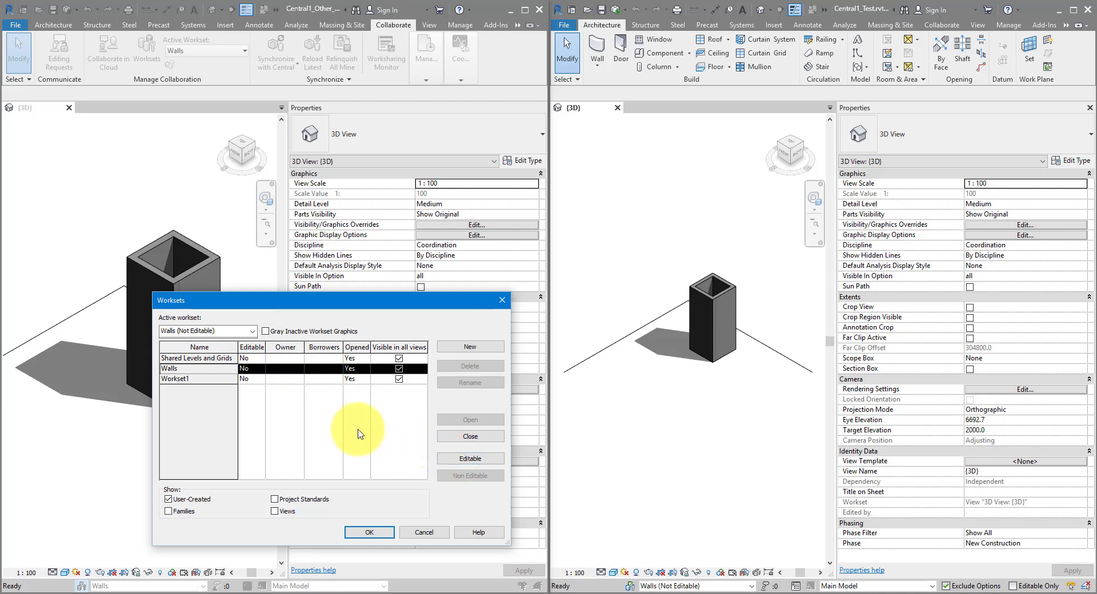
{"action": "left_click", "coordinate": [369, 532]}
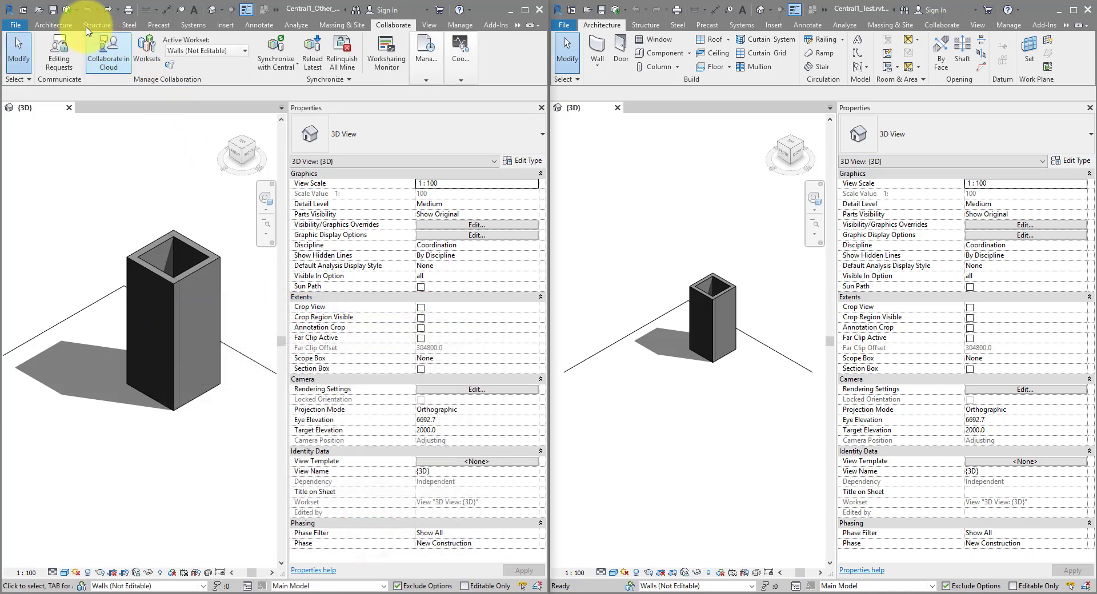
Synchronize Central1_Other_User.rvt with the central model C:\REVIT\Central1.rvt, saving the local file before and after.
{"action": "left_click", "coordinate": [66, 15]}
{"action": "left_click_drag", "start_coordinate": [631, 299], "coordinate": [319, 272]}
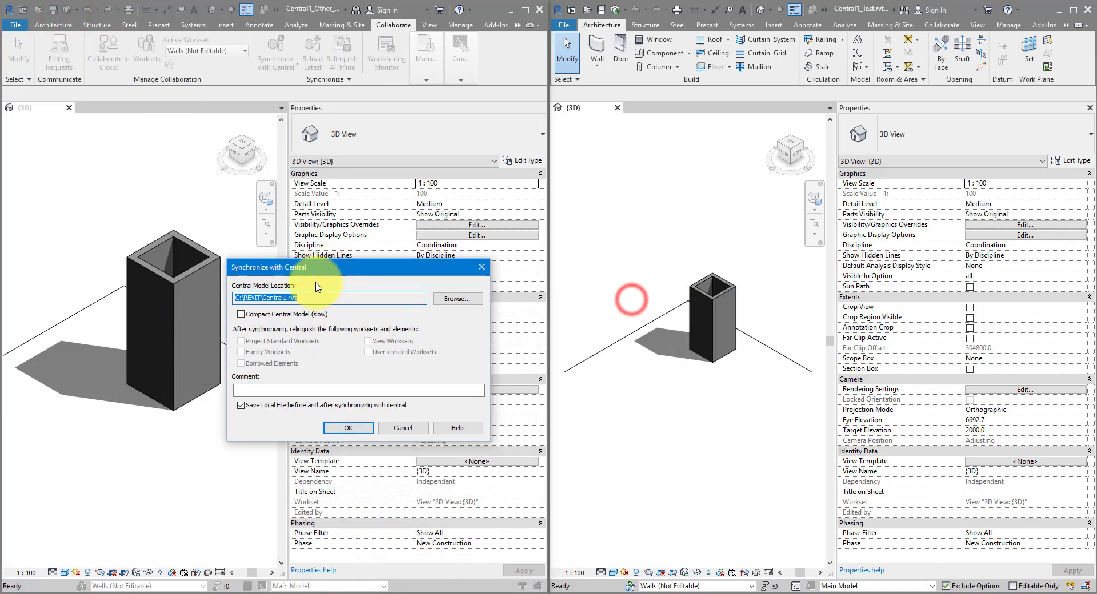
{"action": "left_click", "coordinate": [348, 429]}
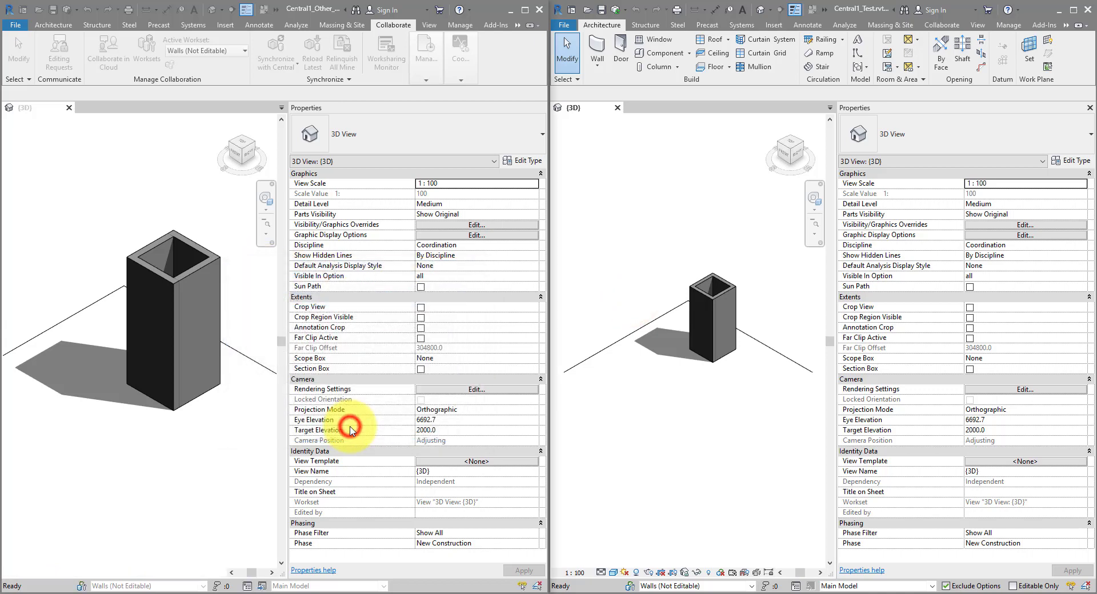
Synchronize Central1_Test.rvt with the central model C:\REVIT\Central1.rvt, and check who owns its worksets.
{"action": "left_click", "coordinate": [711, 214]}
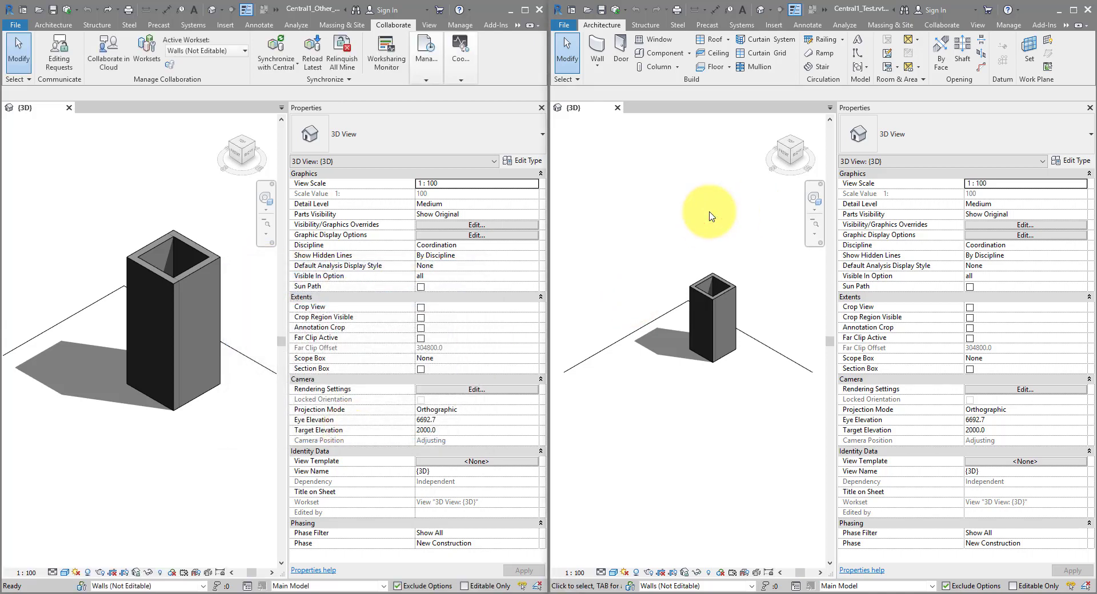
{"action": "left_click", "coordinate": [613, 10]}
{"action": "left_click_drag", "start_coordinate": [438, 264], "coordinate": [922, 264]}
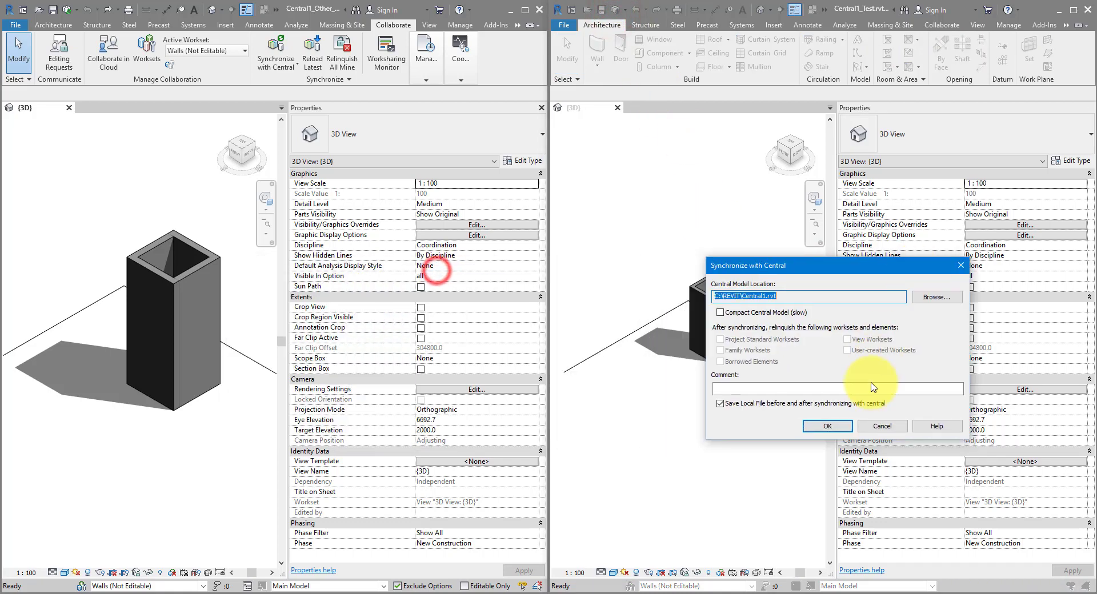
{"action": "left_click", "coordinate": [834, 423]}
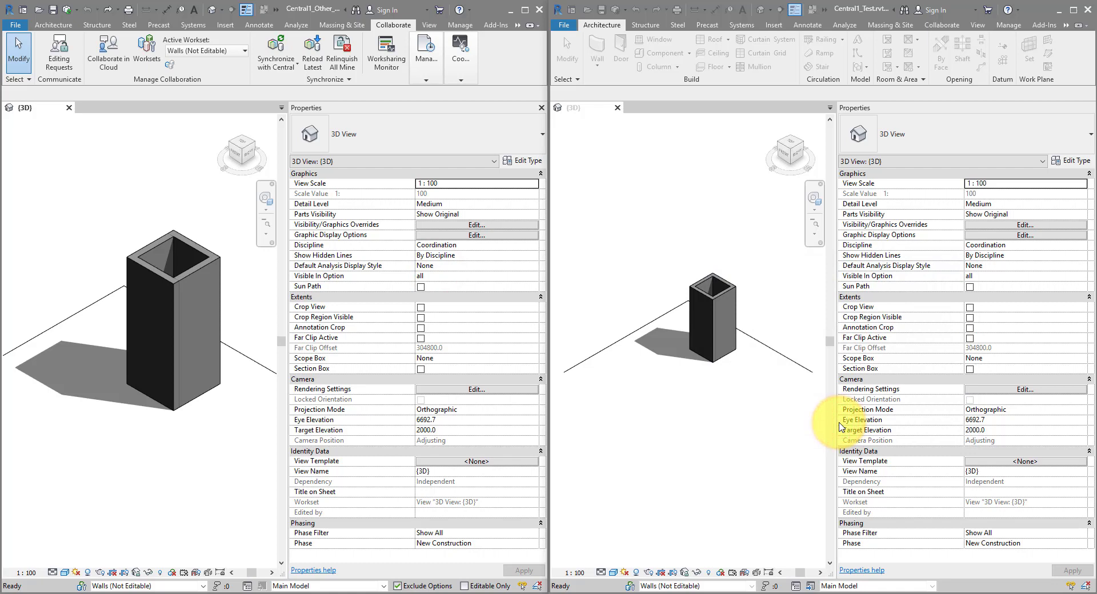
{"action": "left_click", "coordinate": [629, 586]}
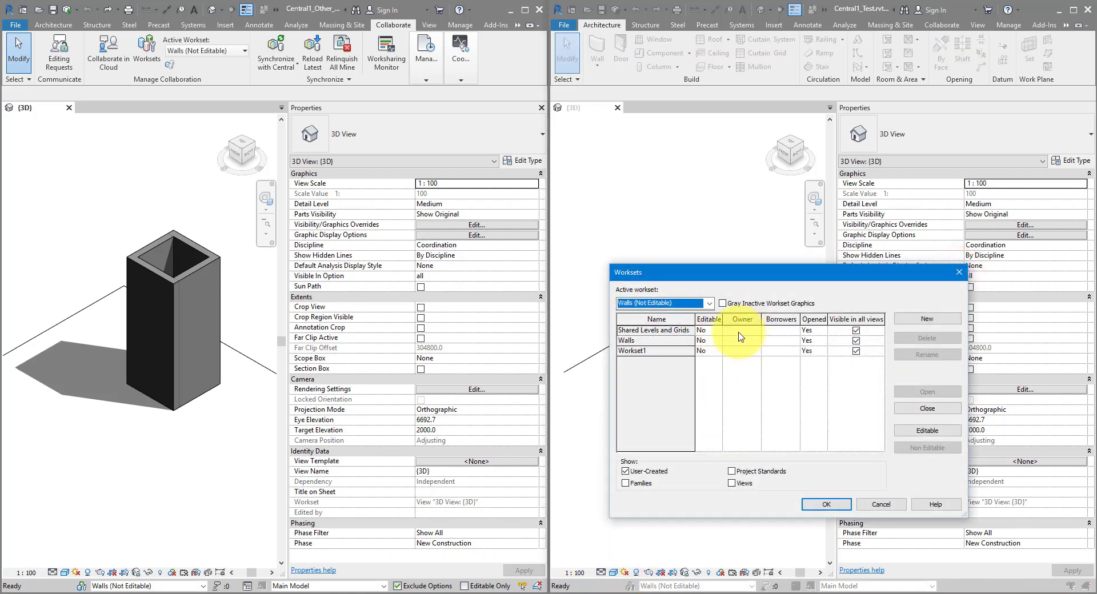
{"action": "left_click", "coordinate": [869, 504]}
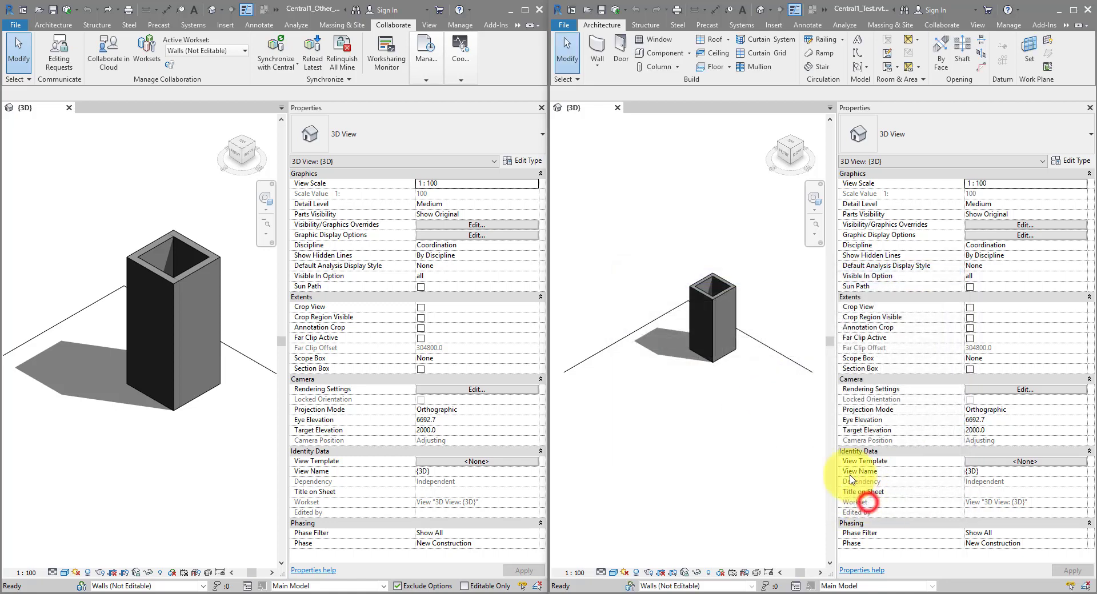
Raise the shaft's back-right wall in Central1_Test.rvt to an unconnected height of about 7486.
{"action": "left_click", "coordinate": [728, 281]}
{"action": "scroll", "coordinate": [729, 280], "scroll_direction": "up", "scroll_amount": 3}
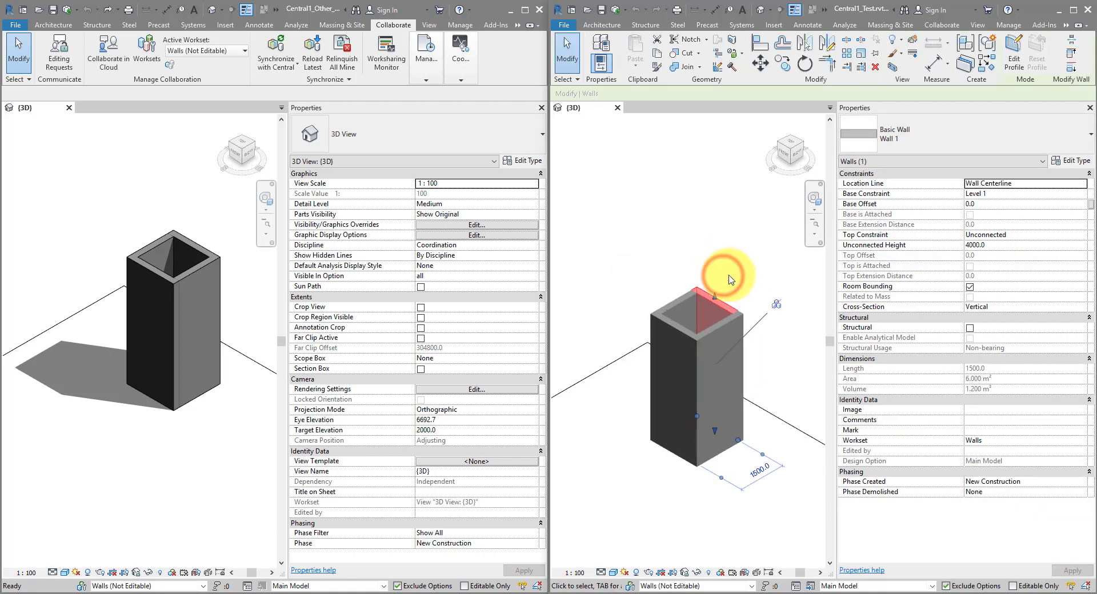
{"action": "left_click_drag", "start_coordinate": [715, 295], "coordinate": [717, 192]}
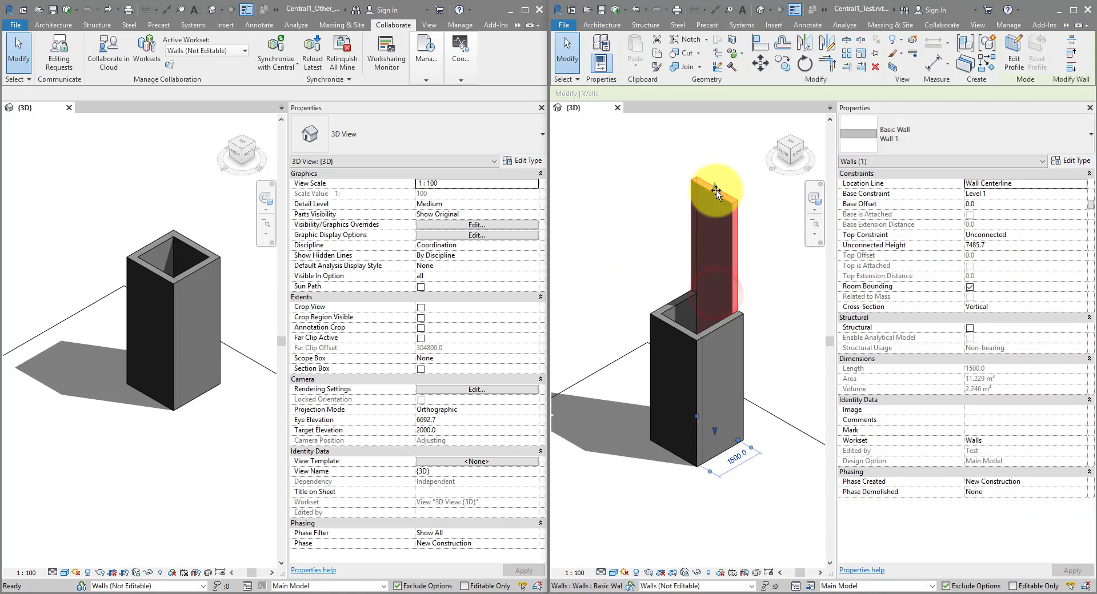
{"action": "left_click", "coordinate": [747, 355]}
Raise the shaft's back-left wall in Central1_Test.rvt to an unconnected height of about 5796.
{"action": "left_click", "coordinate": [675, 302]}
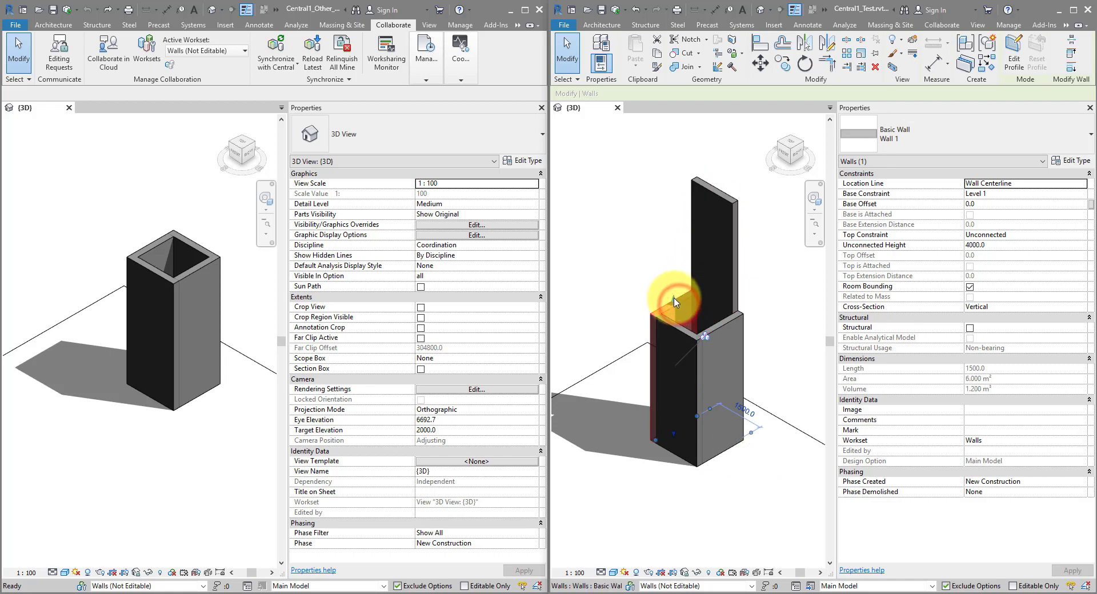
{"action": "left_click_drag", "start_coordinate": [675, 301], "coordinate": [643, 236]}
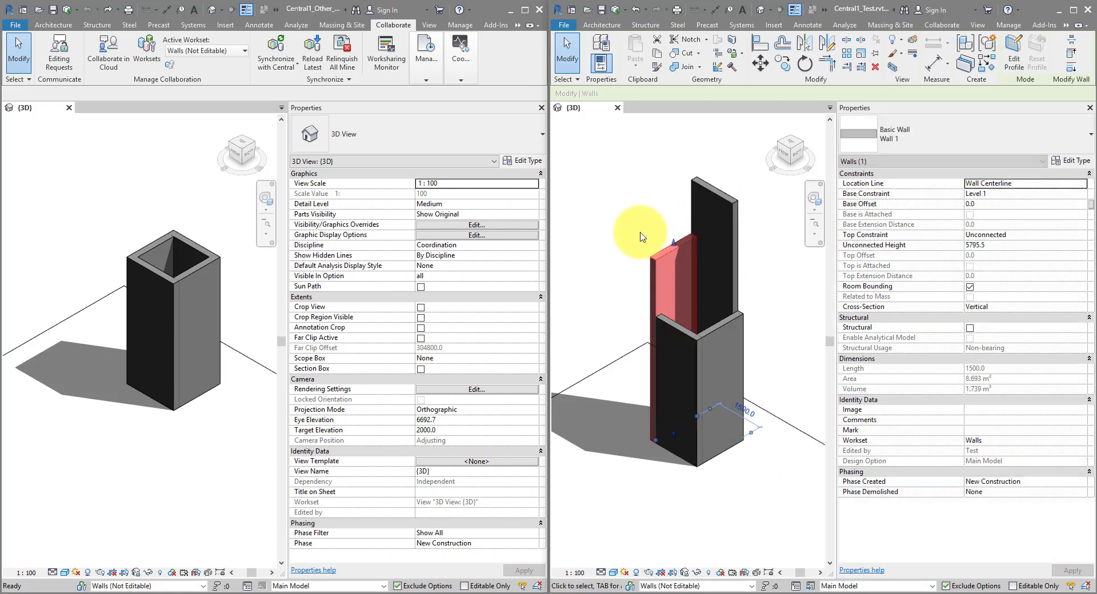
{"action": "left_click", "coordinate": [642, 228]}
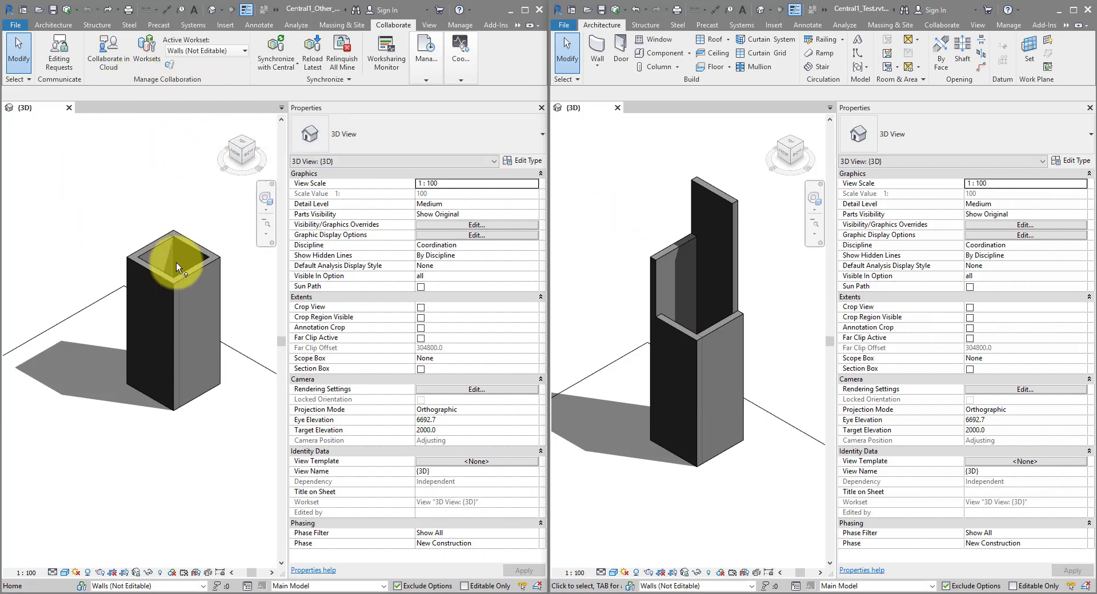
Review the modification history of Central1.rvt to see which usernames have saved to the central model.
{"action": "left_click", "coordinate": [169, 186]}
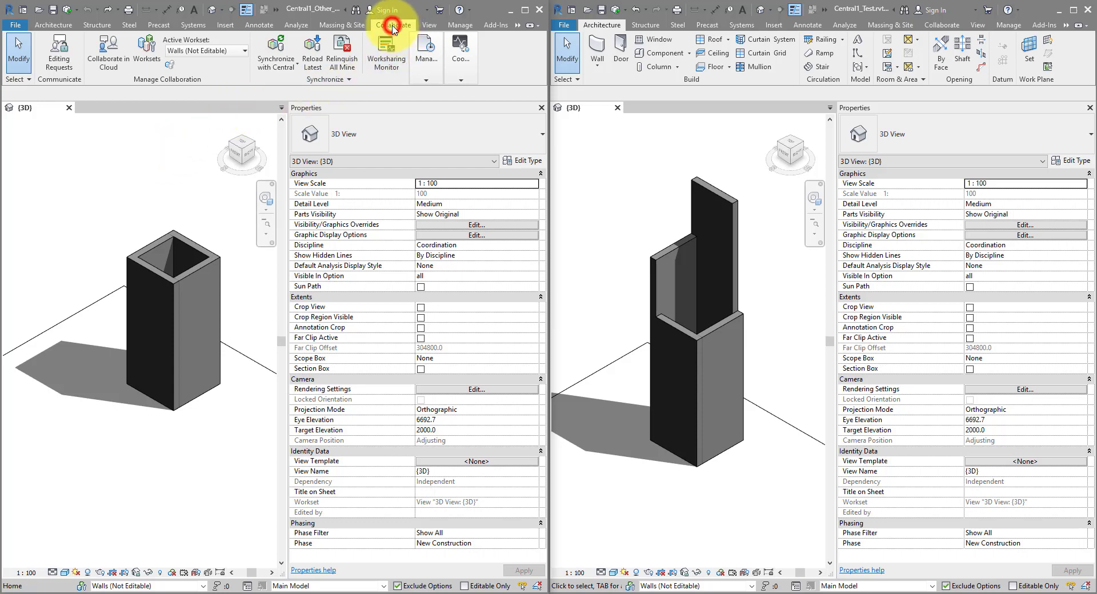
{"action": "left_click", "coordinate": [420, 81]}
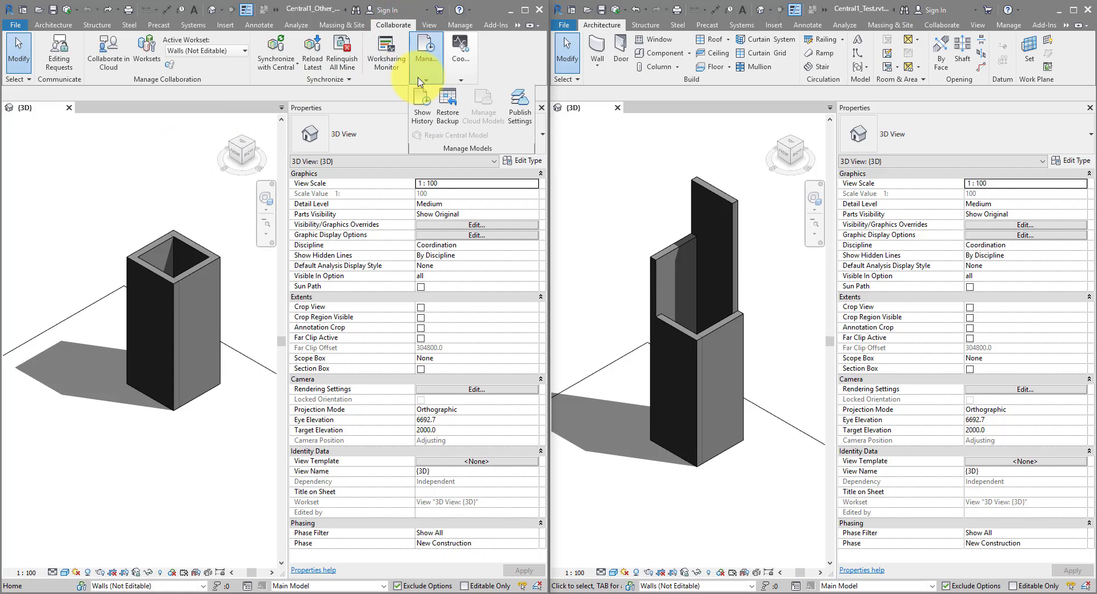
{"action": "left_click", "coordinate": [422, 123]}
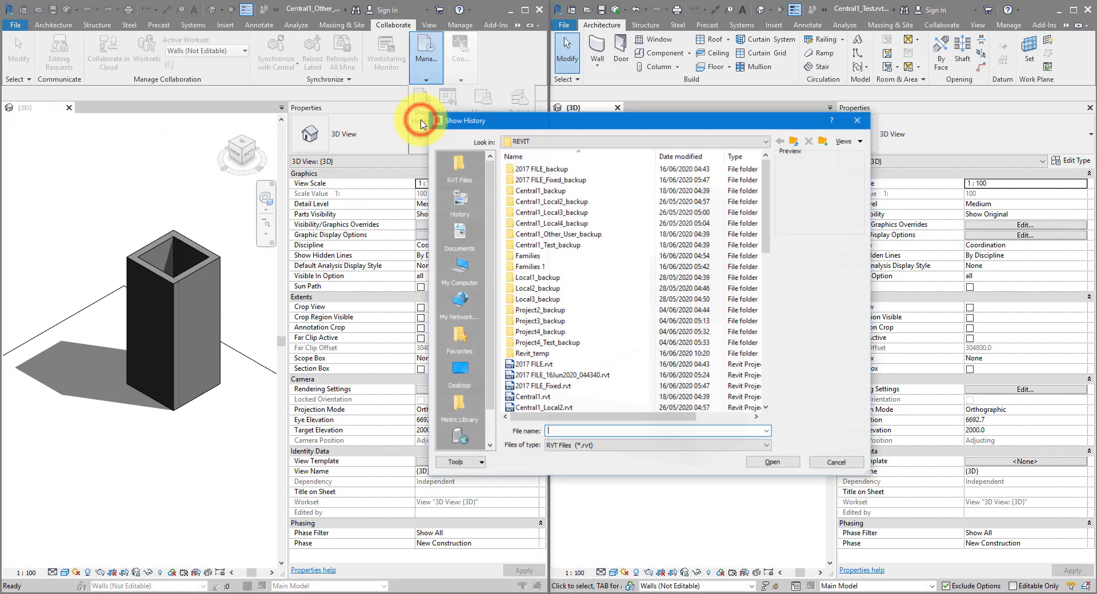
{"action": "scroll", "coordinate": [572, 303], "scroll_direction": "down", "scroll_amount": 4}
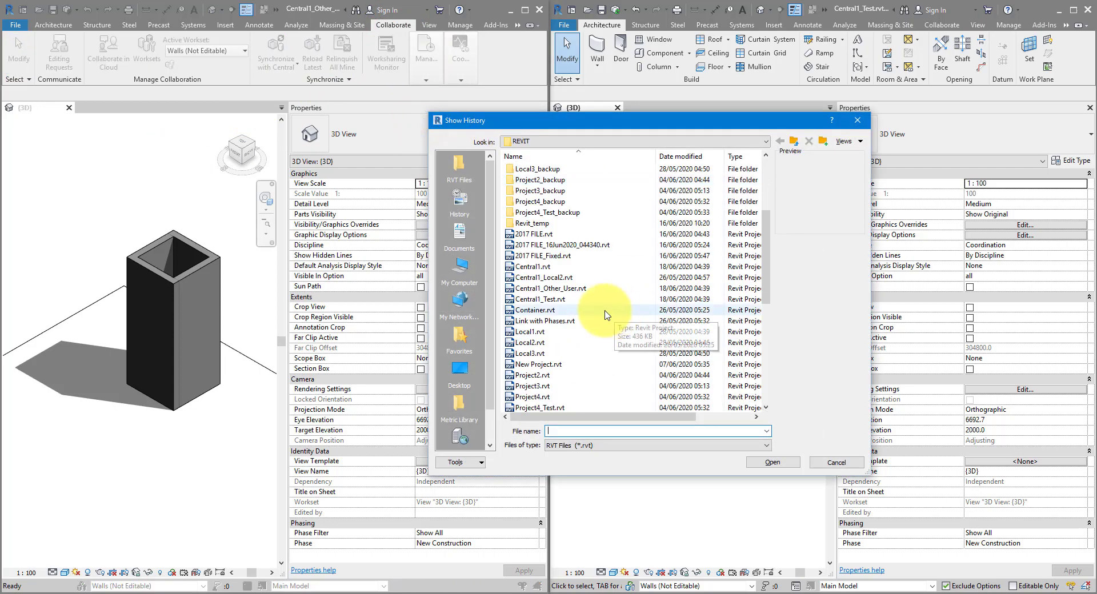
{"action": "left_click", "coordinate": [539, 268]}
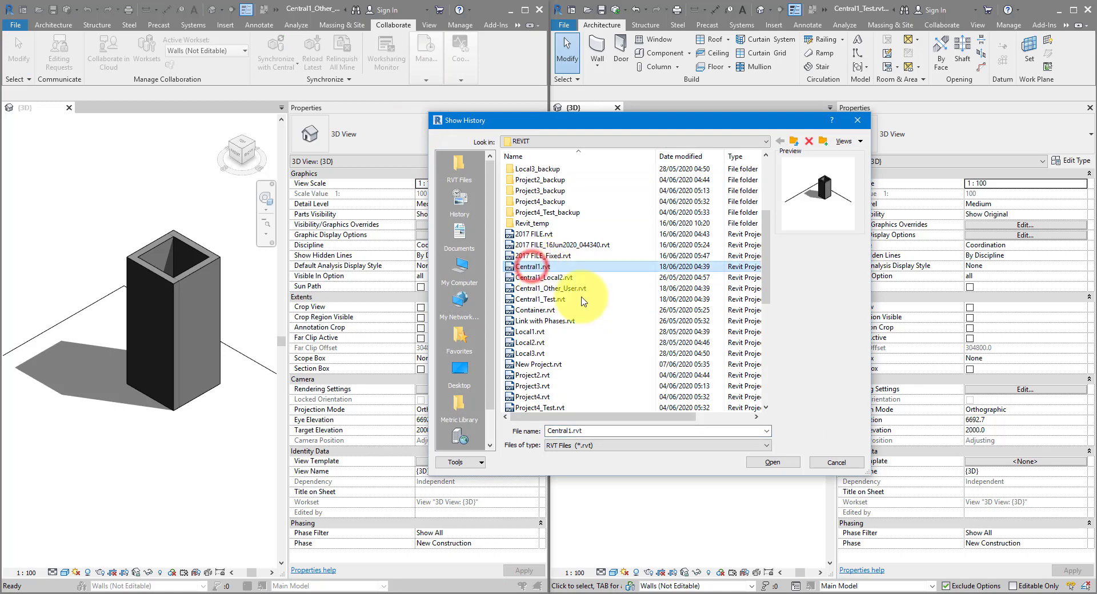
{"action": "left_click", "coordinate": [773, 462]}
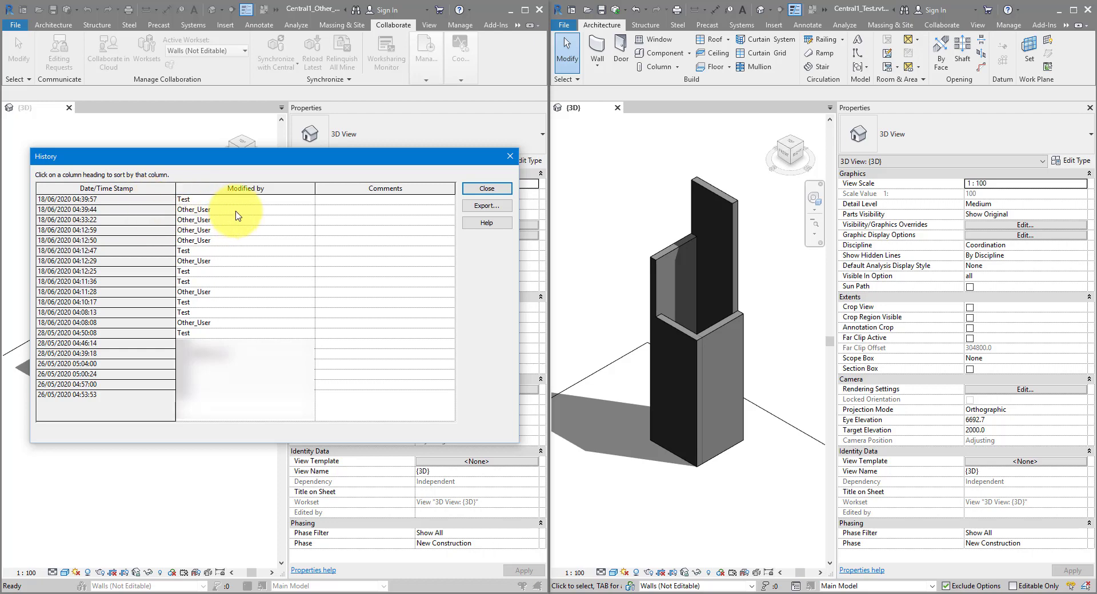
{"action": "left_click", "coordinate": [476, 191]}
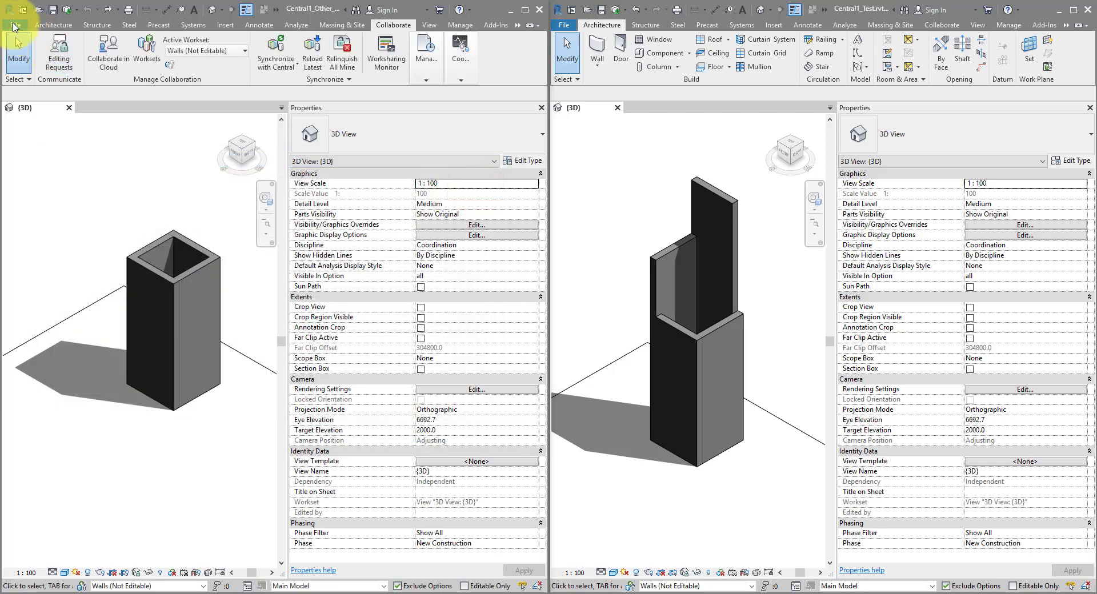
Close Central1_Other_User.rvt, relinquishing its elements and worksets.
{"action": "left_click", "coordinate": [15, 25]}
{"action": "left_click", "coordinate": [34, 255]}
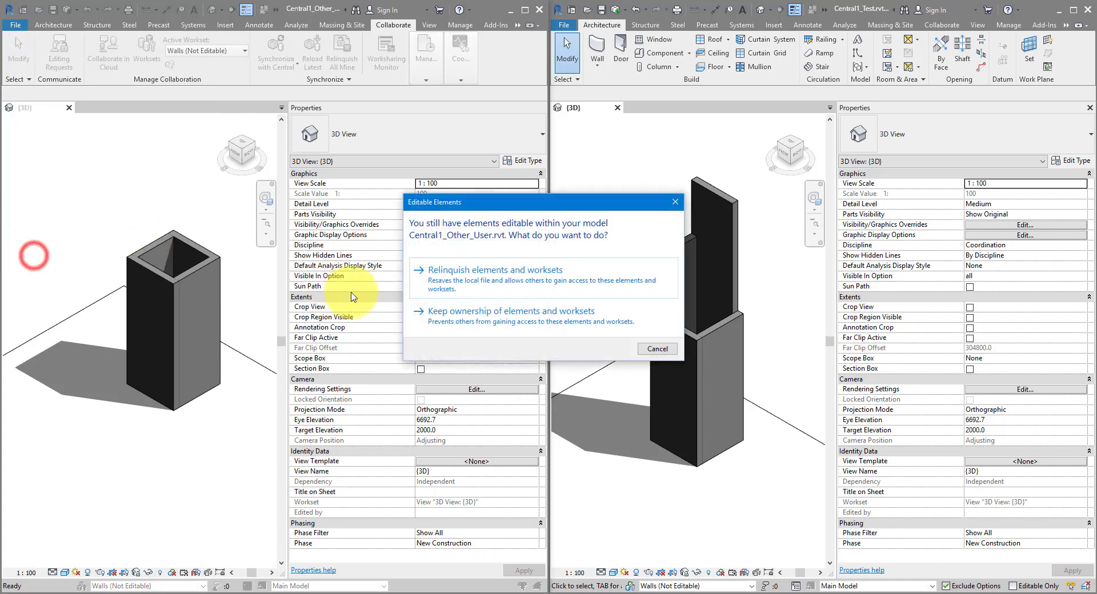
{"action": "left_click", "coordinate": [496, 283]}
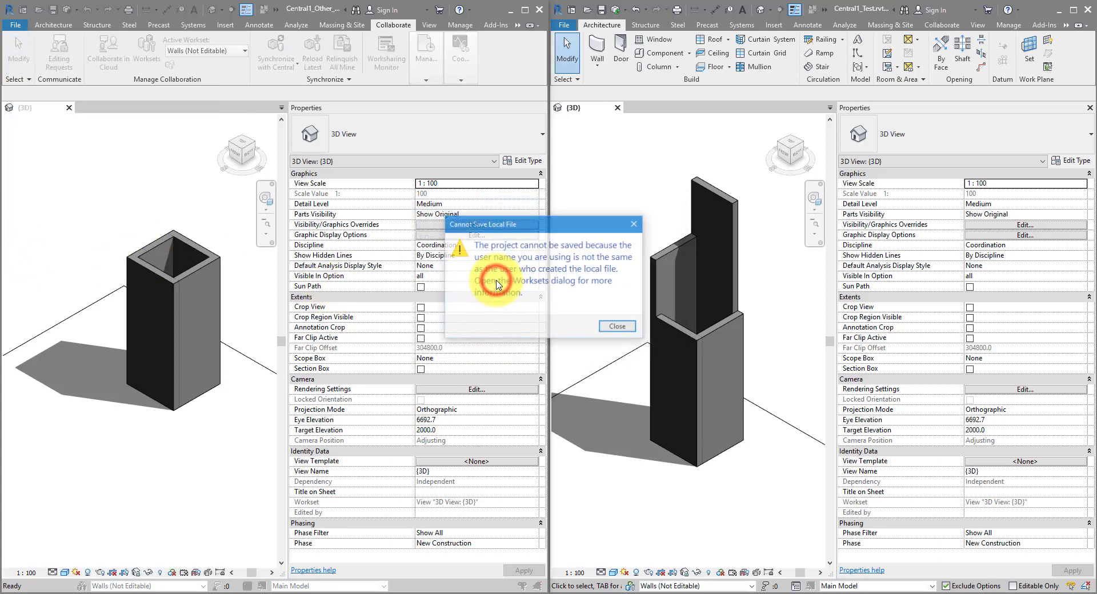
{"action": "key", "text": "Return"}
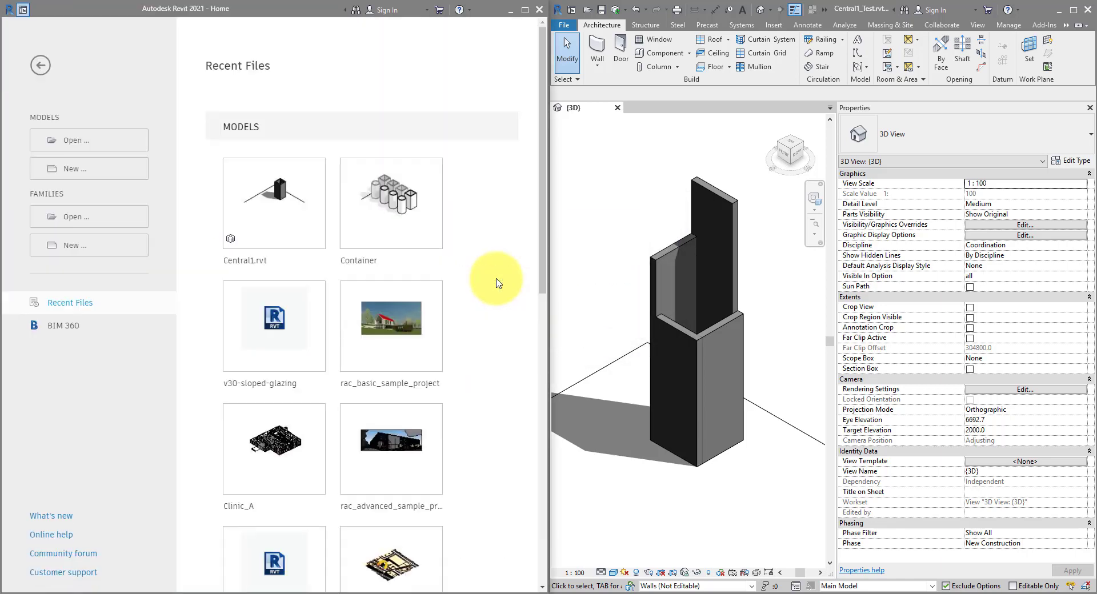
Change the Revit username to Test in the general options of the session without an open project.
{"action": "left_click", "coordinate": [39, 66]}
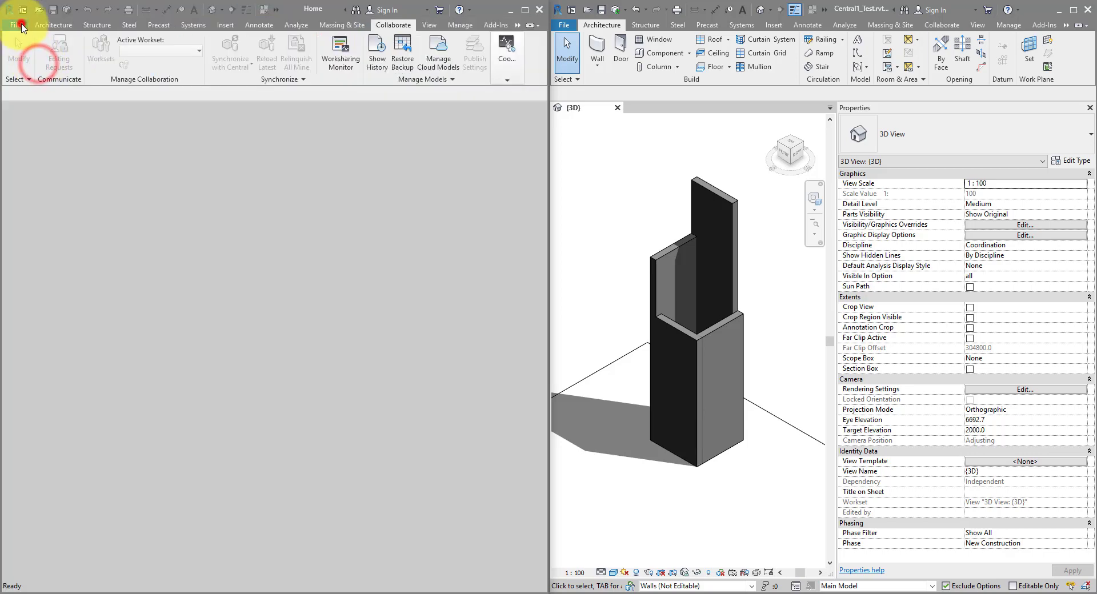
{"action": "left_click", "coordinate": [15, 24]}
{"action": "left_click", "coordinate": [188, 288]}
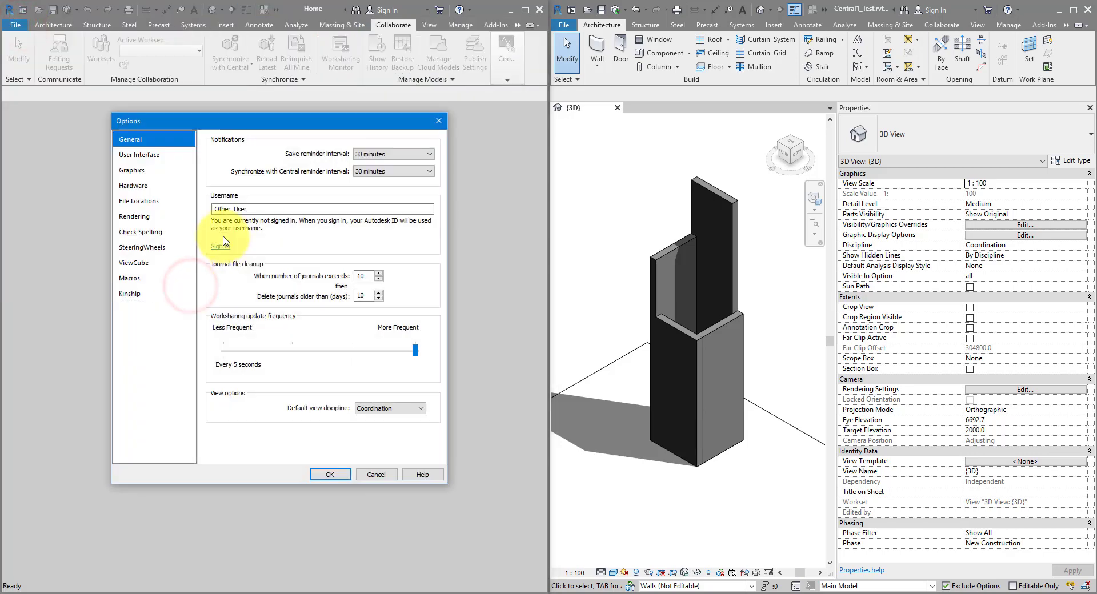
{"action": "double_click", "coordinate": [255, 208]}
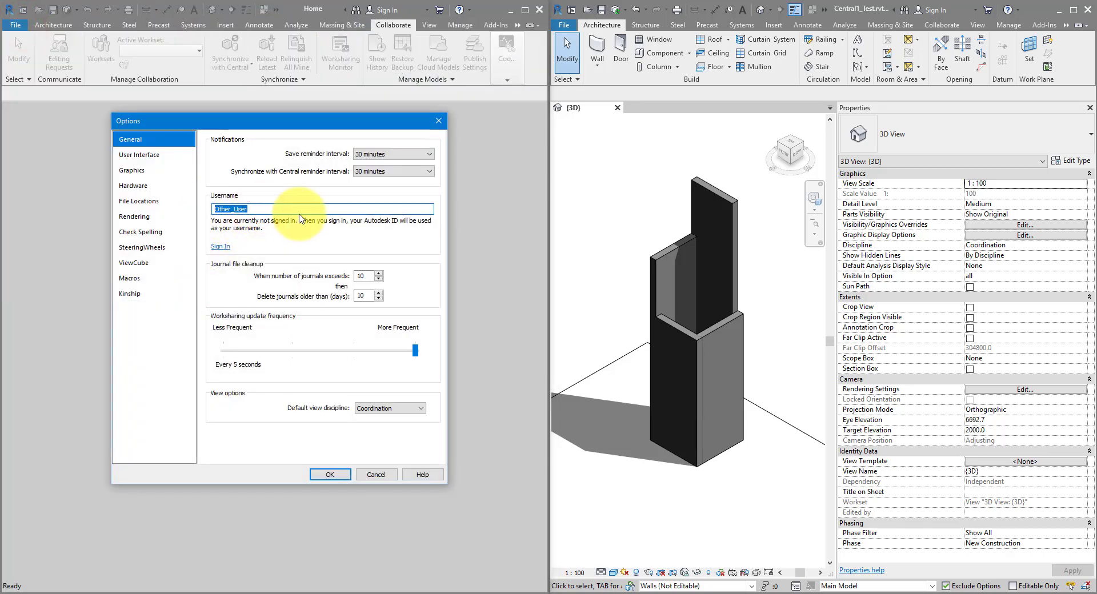
{"action": "type", "text": "Test"}
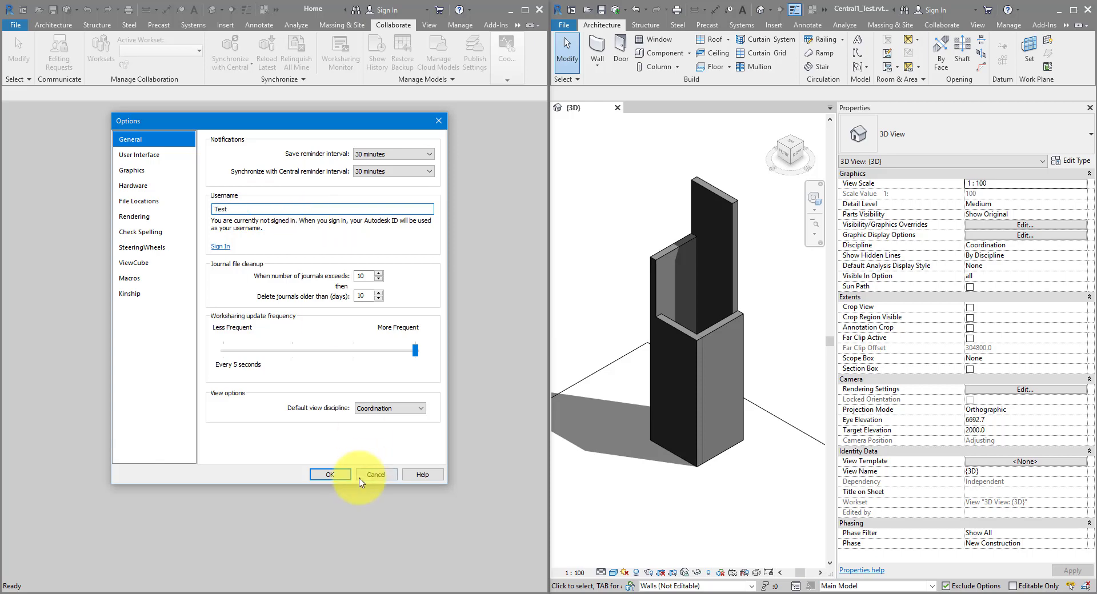
{"action": "left_click", "coordinate": [330, 474]}
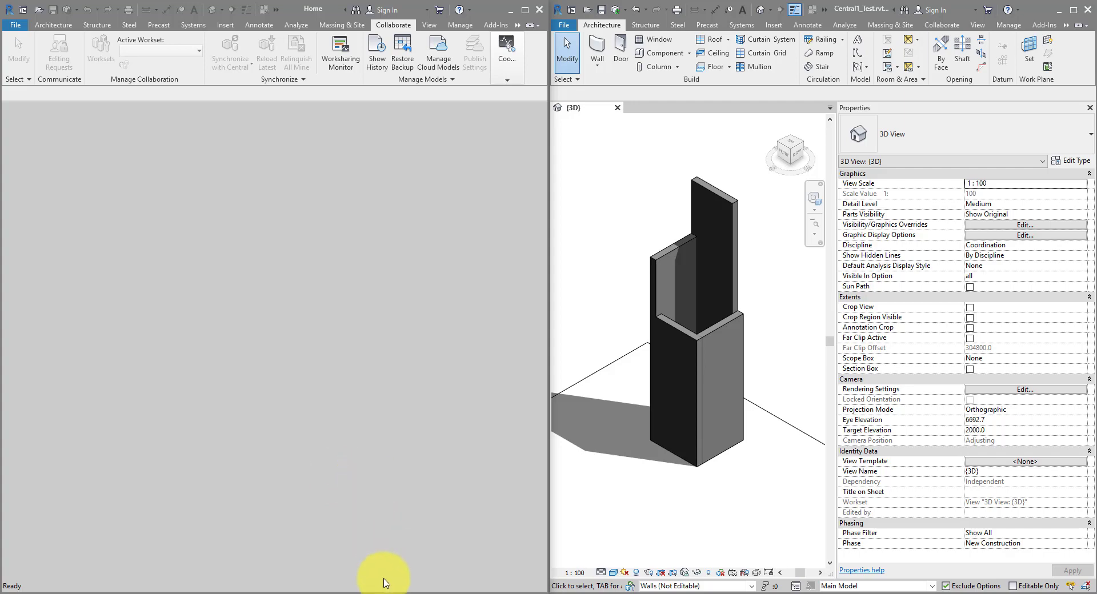
Review the saved ownership error message in the image error2.png.
{"action": "left_click", "coordinate": [382, 592]}
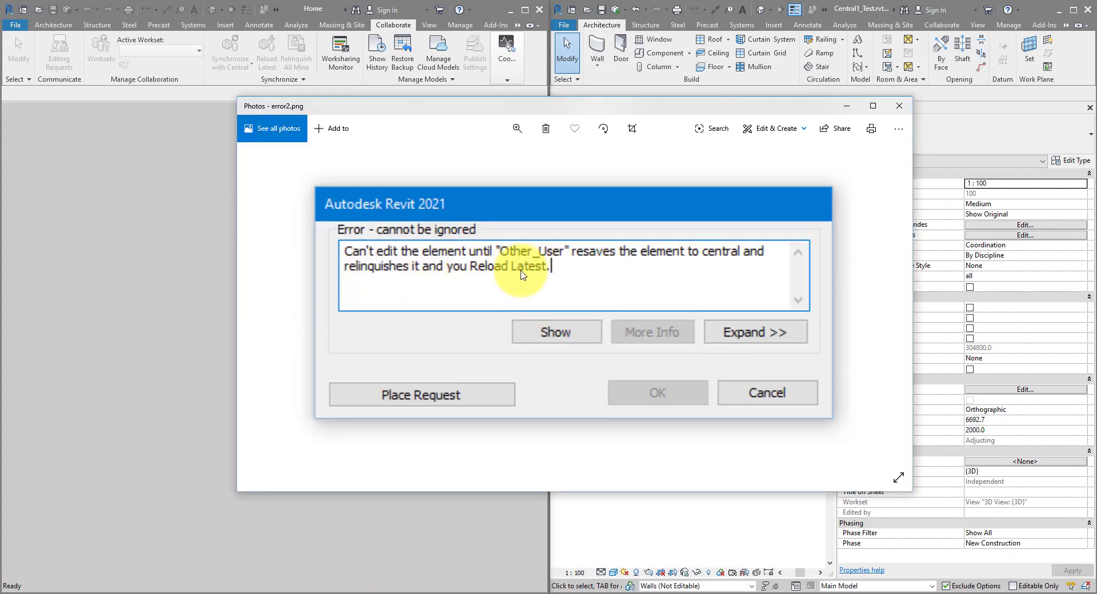
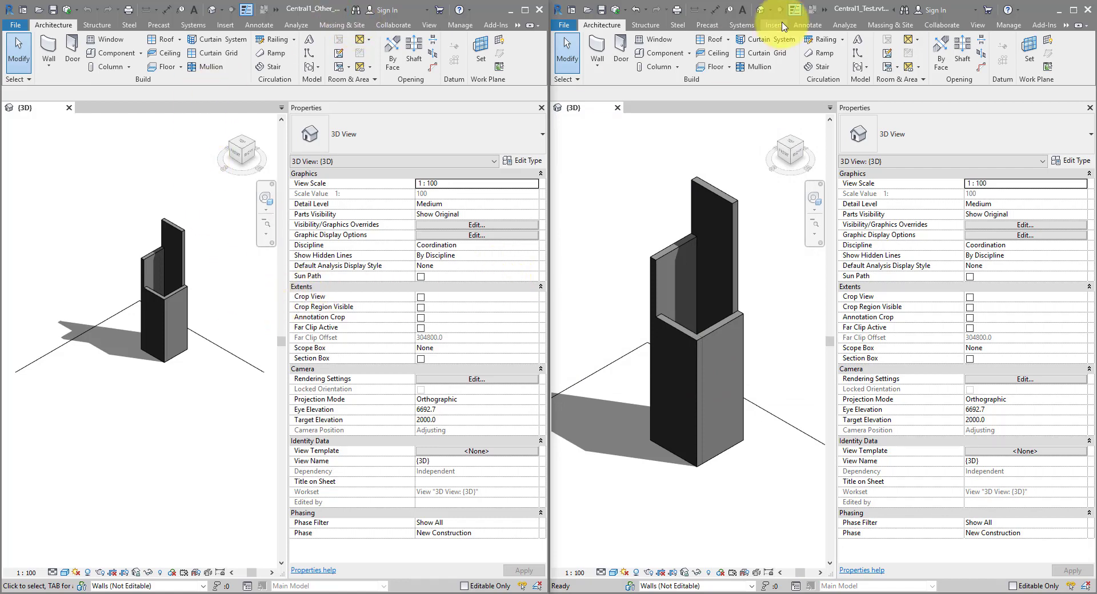
Inspect the properties of the shaft's front-right wall in both Central1_Other_User.rvt and Central1_Test.rvt.
{"action": "scroll", "coordinate": [179, 302], "scroll_direction": "up", "scroll_amount": 3}
{"action": "scroll", "coordinate": [179, 301], "scroll_direction": "up", "scroll_amount": 2}
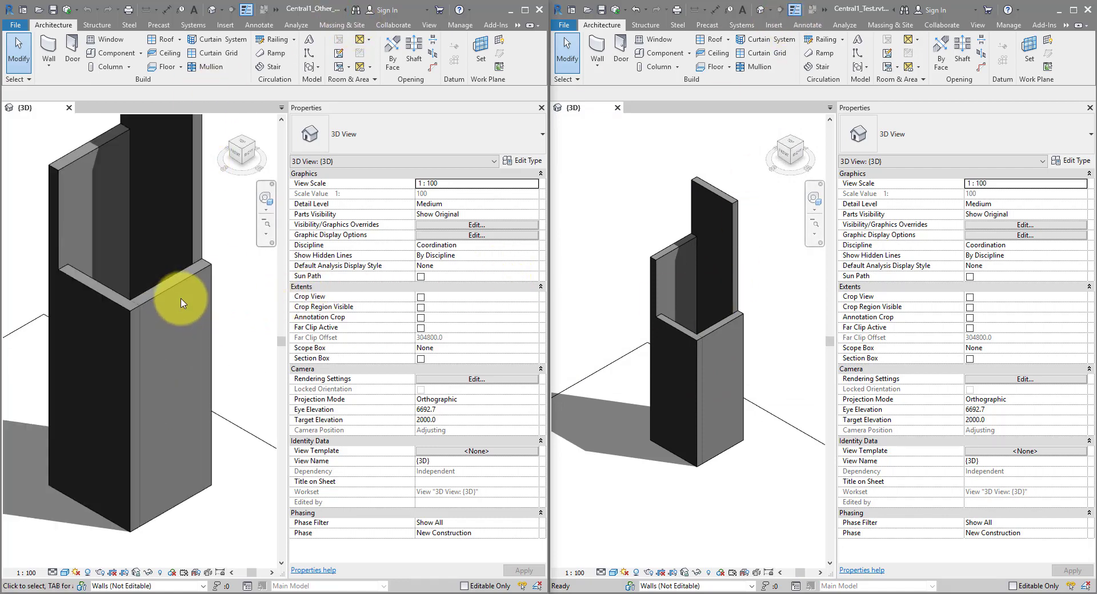
{"action": "left_click", "coordinate": [176, 284]}
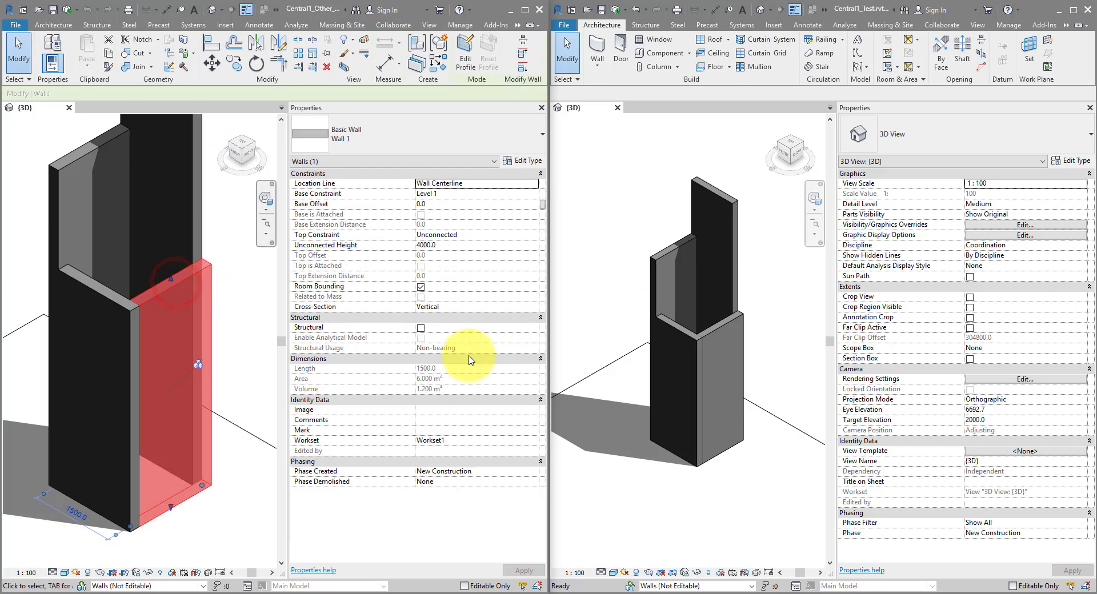
{"action": "left_click", "coordinate": [724, 325]}
{"action": "scroll", "coordinate": [720, 347], "scroll_direction": "up", "scroll_amount": 3}
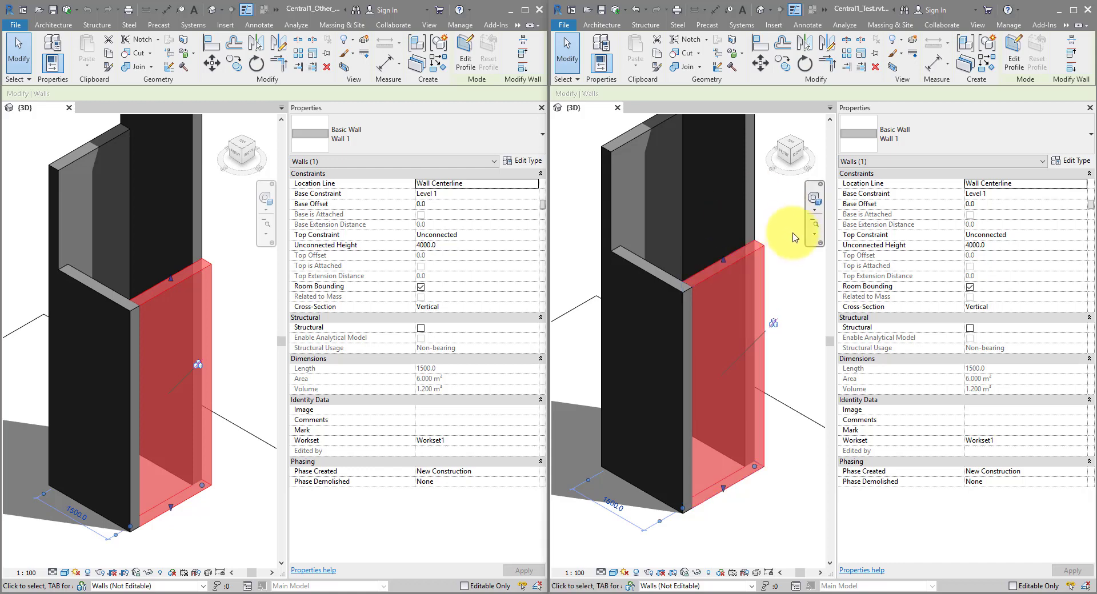
{"action": "left_click", "coordinate": [791, 294]}
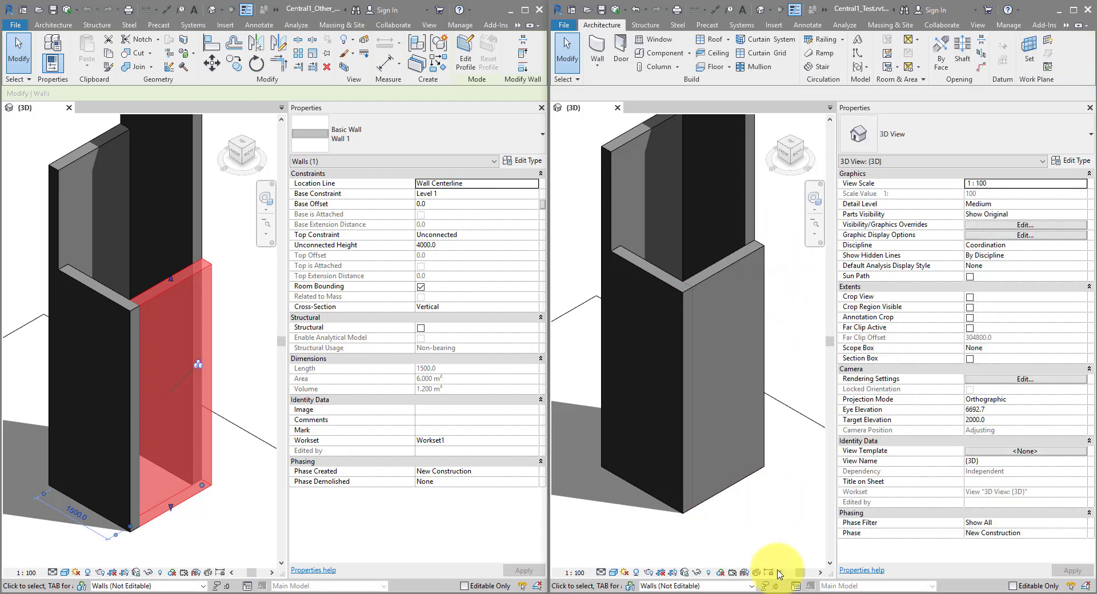
Create a design option set in Central1_Test.rvt and rename it Walls.
{"action": "left_click", "coordinate": [796, 587]}
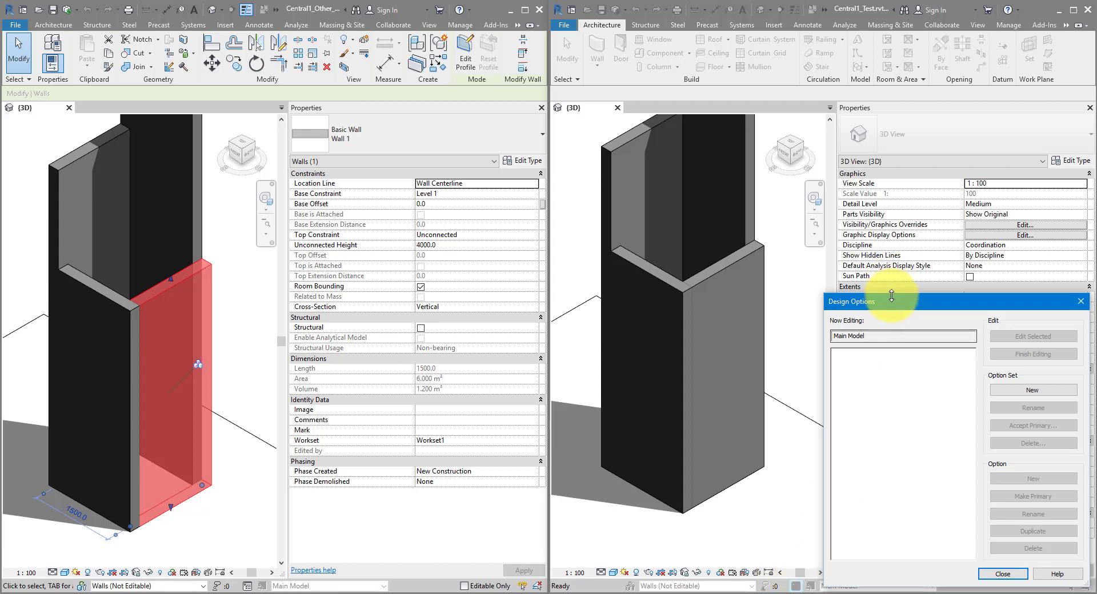
{"action": "left_click_drag", "start_coordinate": [889, 303], "coordinate": [854, 244]}
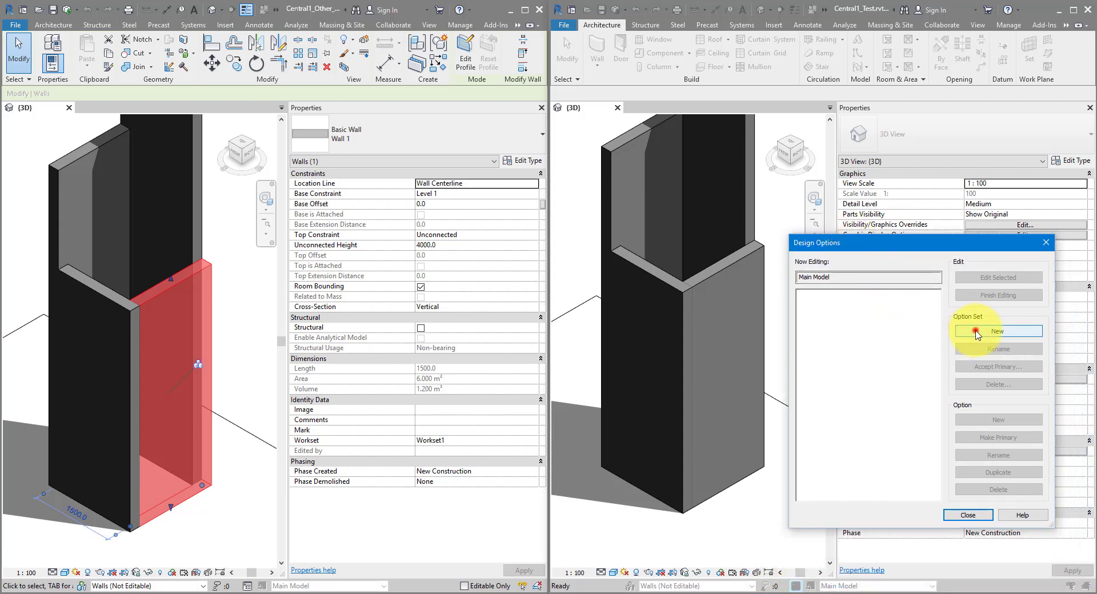
{"action": "left_click", "coordinate": [976, 332]}
{"action": "left_click", "coordinate": [826, 294]}
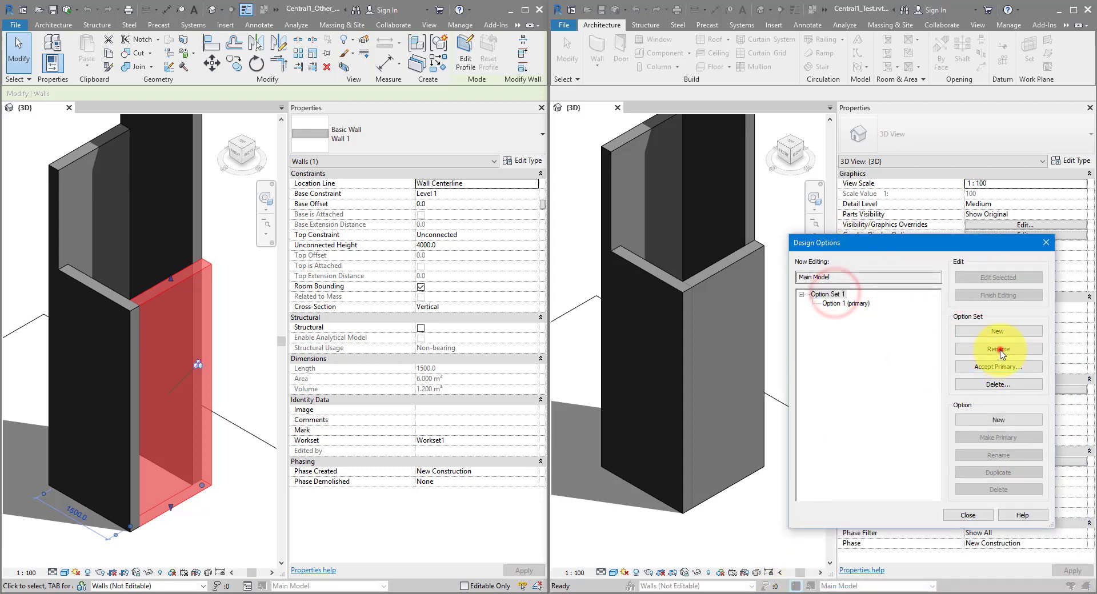
{"action": "left_click", "coordinate": [999, 349]}
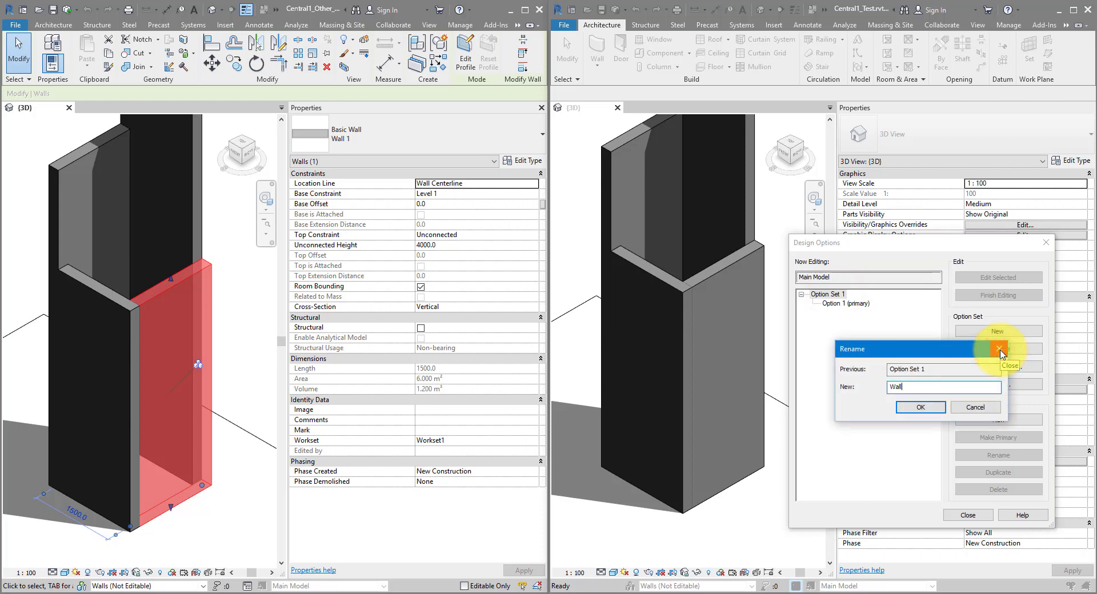
{"action": "key", "text": "Return"}
Add a second option to the Walls option set and finish managing the design options.
{"action": "left_click", "coordinate": [833, 304]}
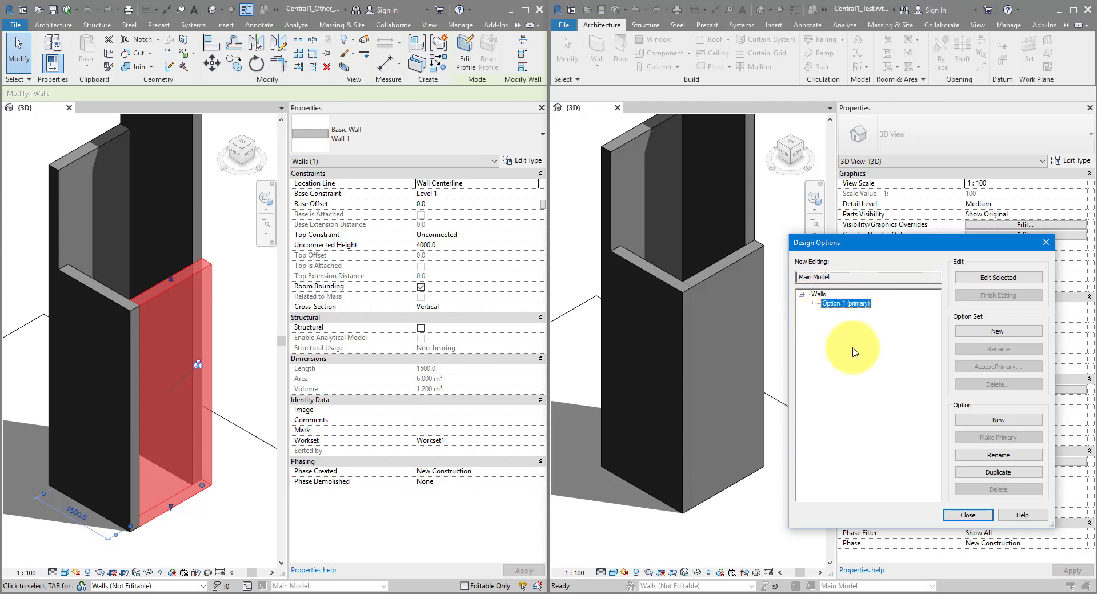
{"action": "left_click", "coordinate": [974, 423]}
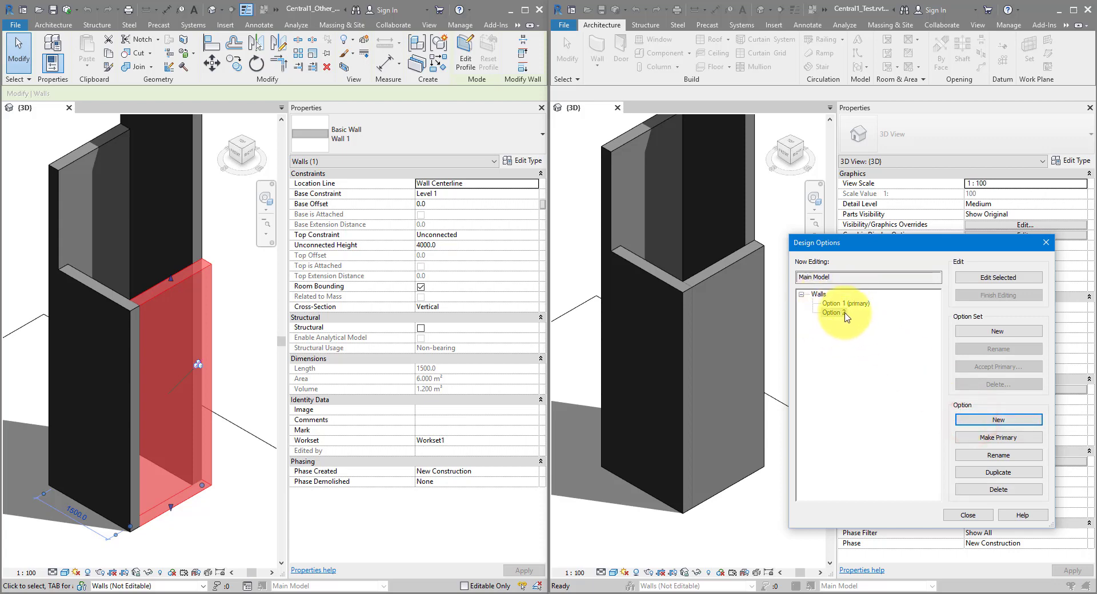
{"action": "left_click", "coordinate": [844, 313]}
{"action": "left_click", "coordinate": [960, 514]}
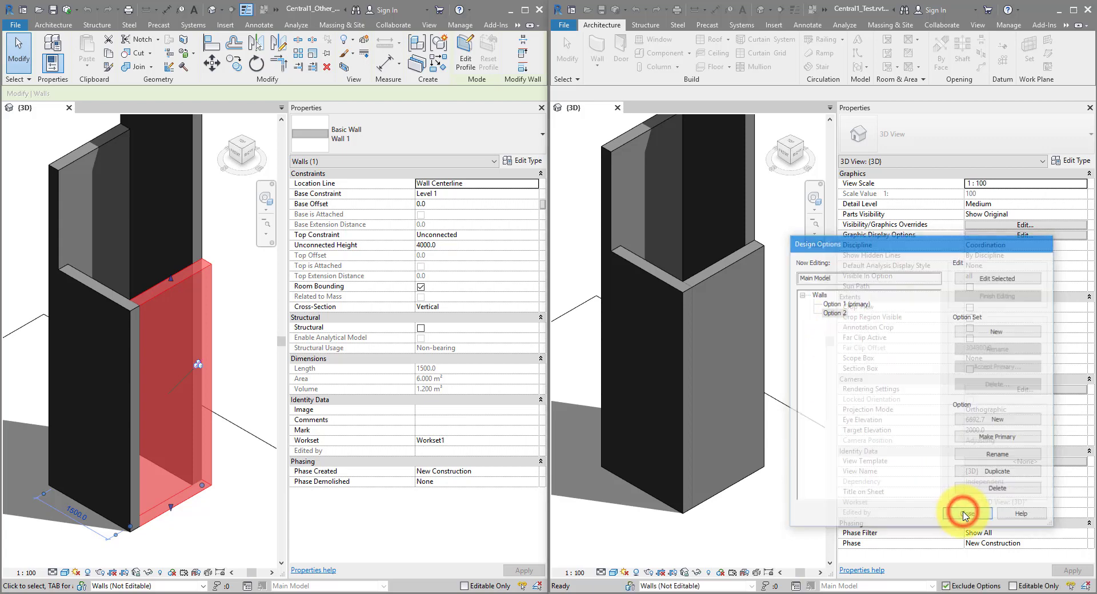
Add the shaft's front-right wall to both Option 1 and Option 2 of the Walls set.
{"action": "left_click", "coordinate": [723, 273]}
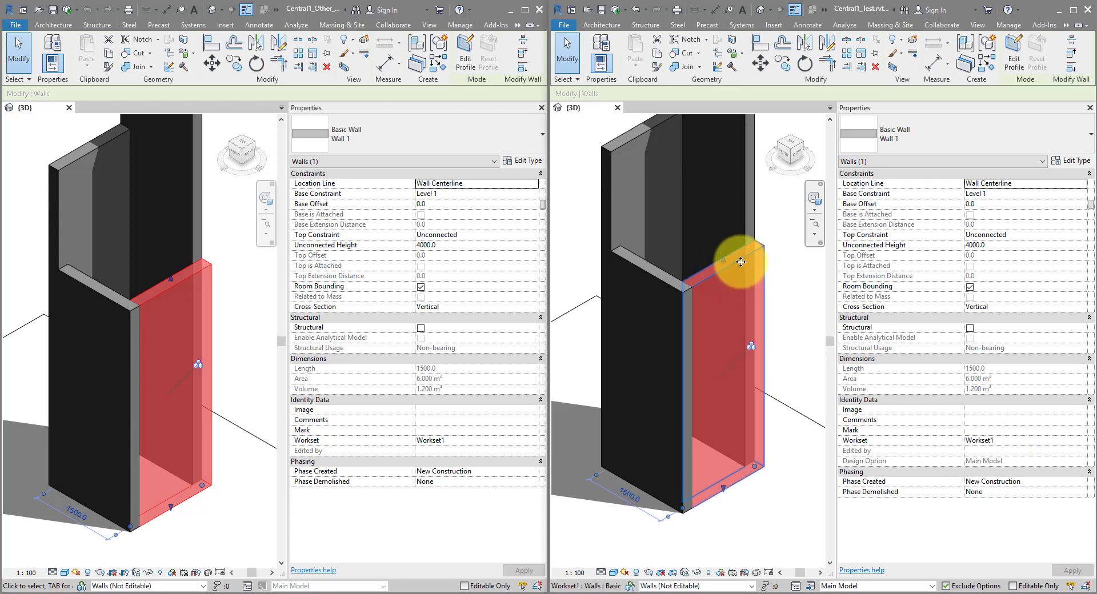
{"action": "left_click", "coordinate": [811, 587]}
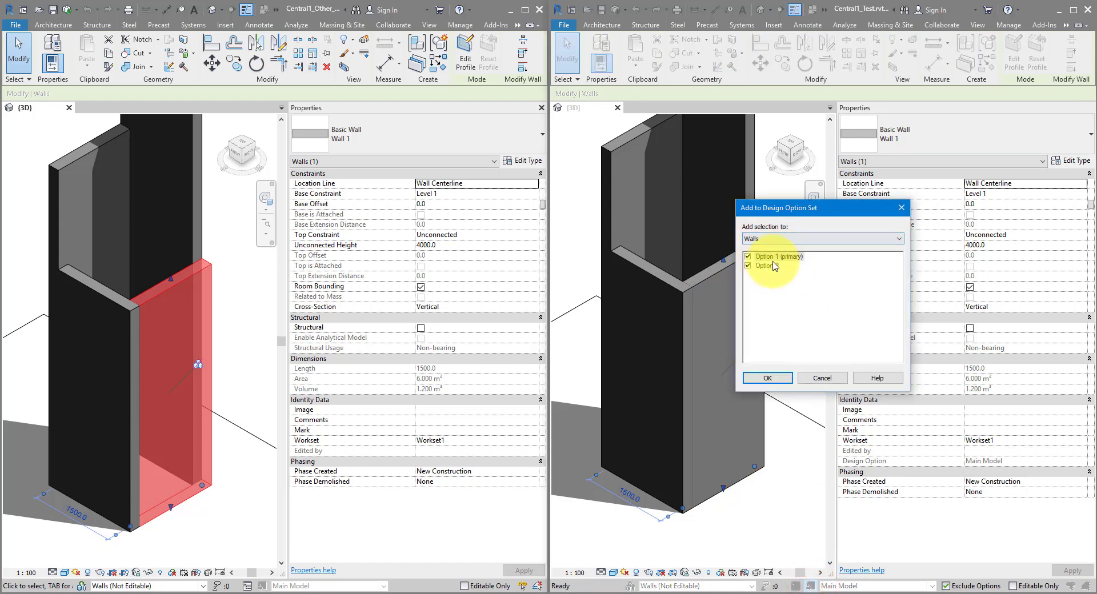
{"action": "left_click", "coordinate": [767, 378]}
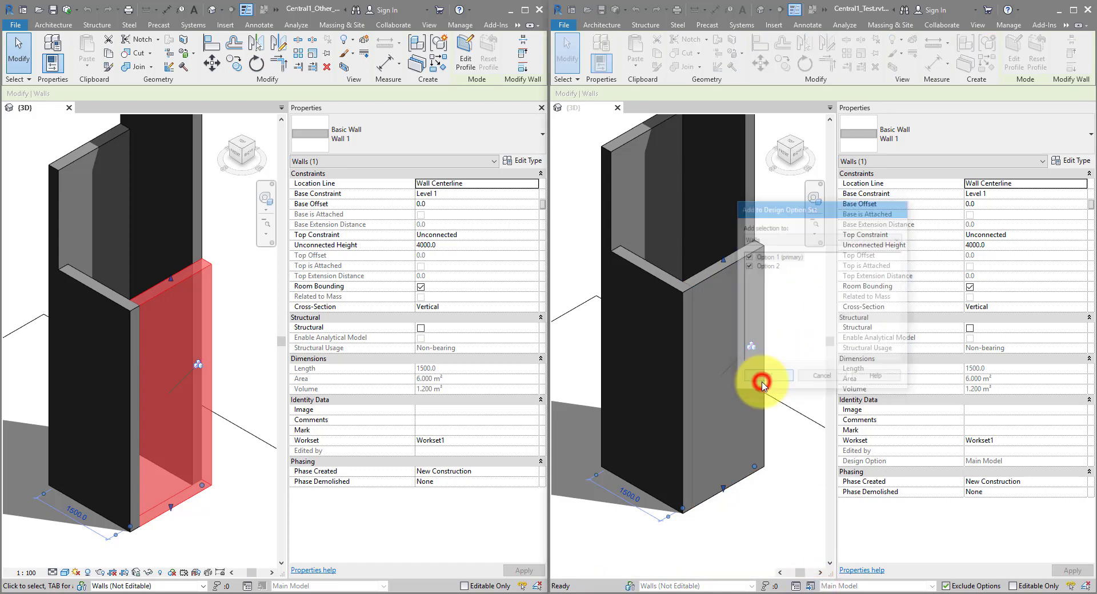
{"action": "left_click", "coordinate": [794, 299]}
Synchronize Central1_Test.rvt with the central model, followed by Central1_Other_User.rvt, keeping the default settings.
{"action": "left_click", "coordinate": [617, 10]}
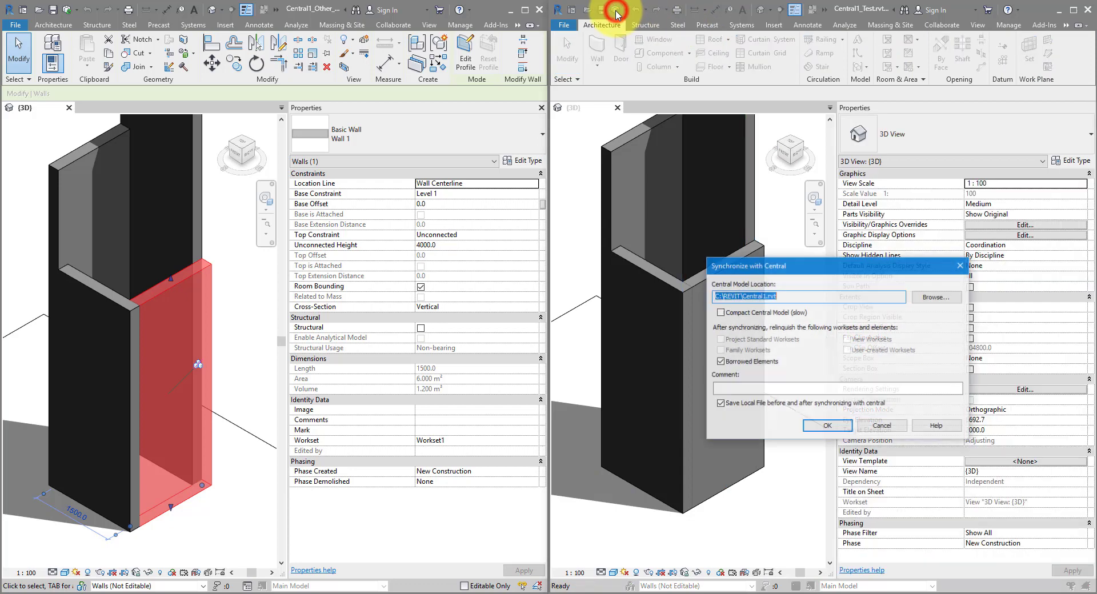
{"action": "key", "text": "Return"}
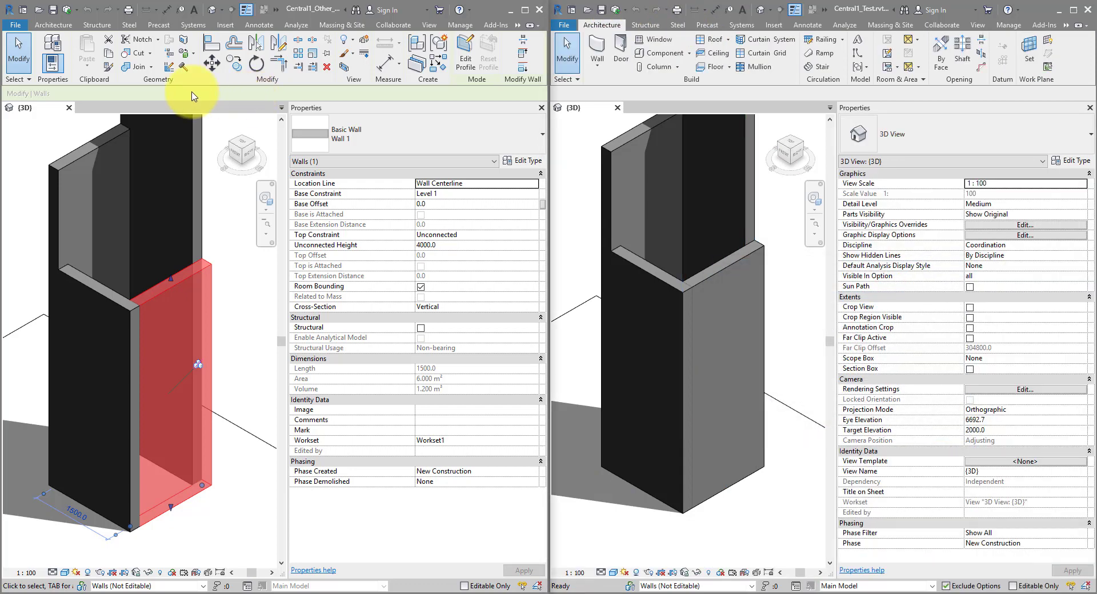
{"action": "left_click", "coordinate": [66, 13]}
{"action": "left_click_drag", "start_coordinate": [752, 269], "coordinate": [272, 263]}
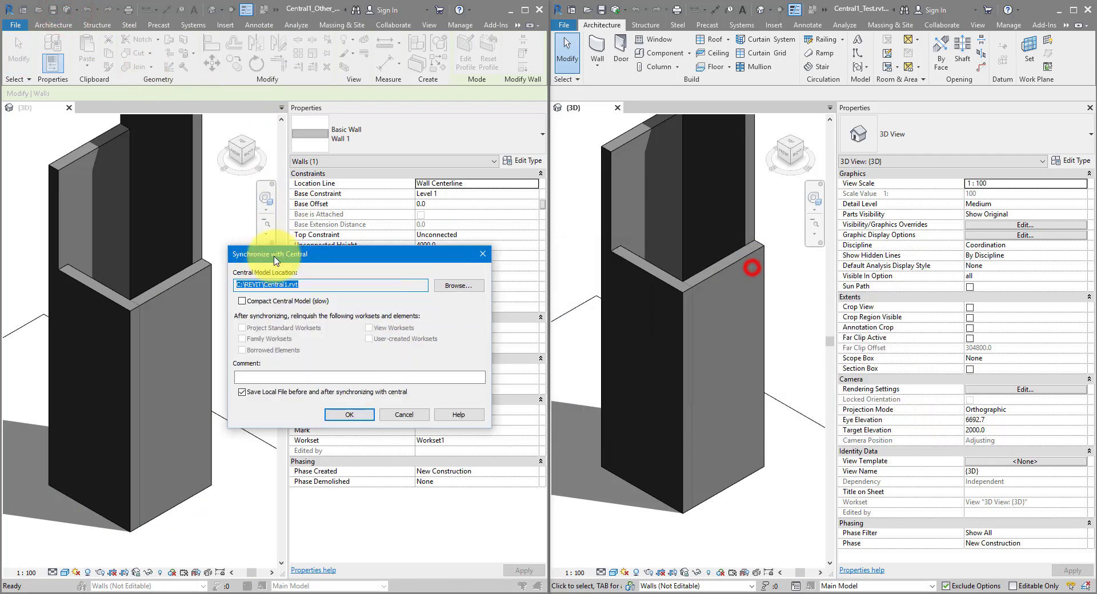
{"action": "left_click", "coordinate": [342, 415]}
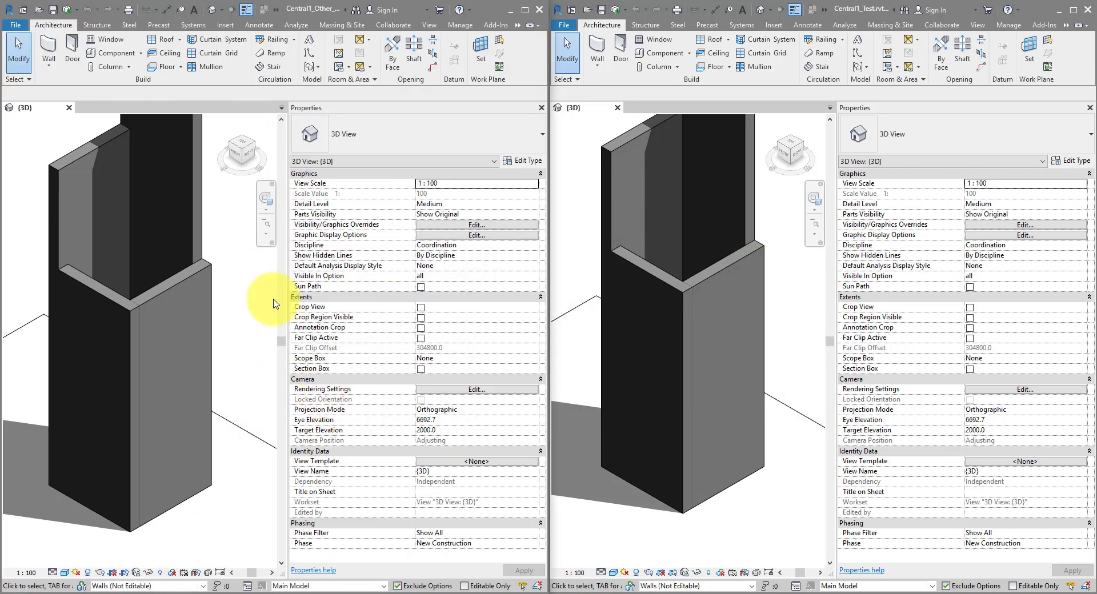
{"action": "left_click", "coordinate": [229, 289]}
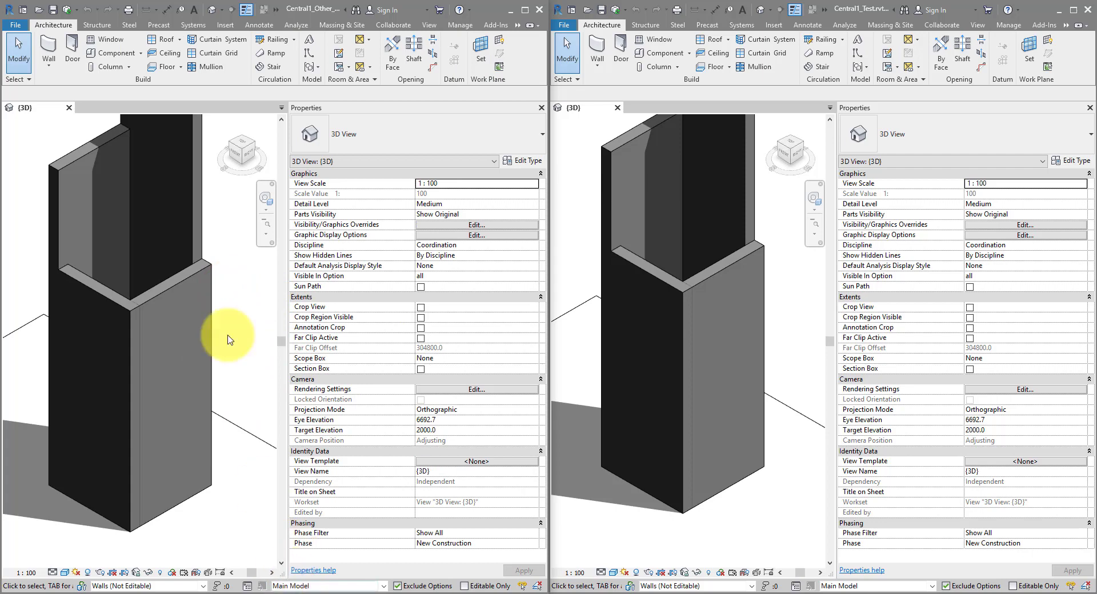
Make Option 1 (primary) active in Central1_Other_User.rvt and select the shaft's front-right wall.
{"action": "left_click", "coordinate": [290, 589]}
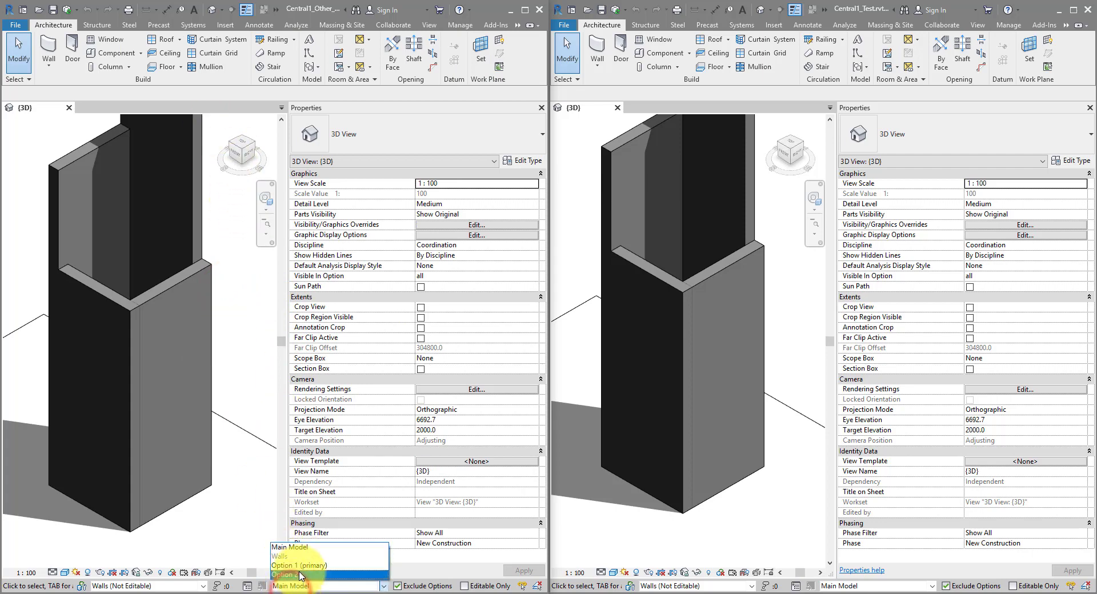
{"action": "left_click", "coordinate": [301, 565]}
{"action": "left_click", "coordinate": [180, 280]}
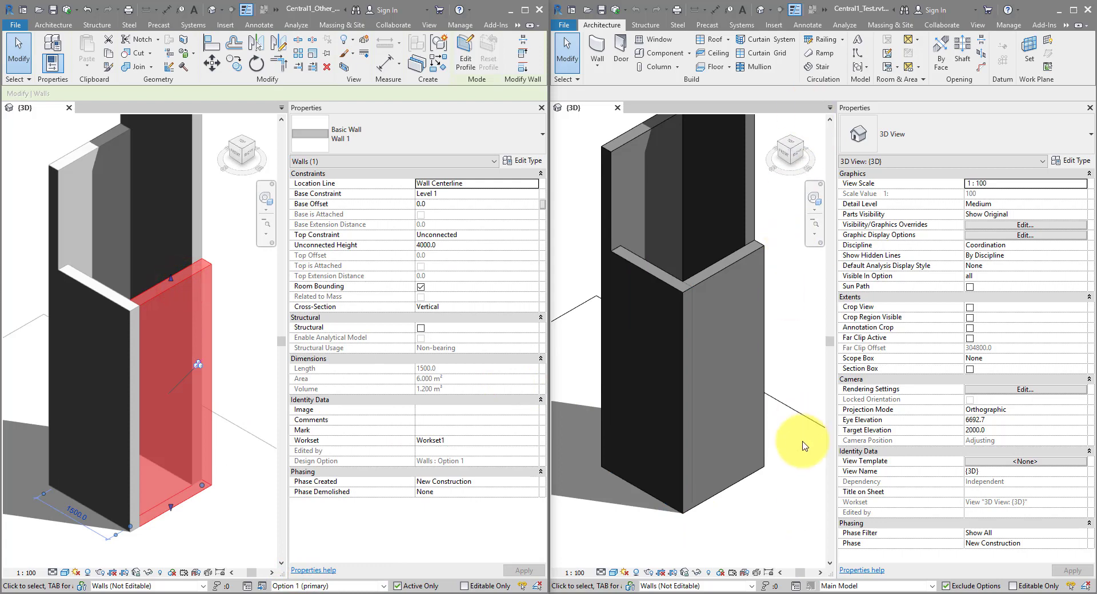
Lower the front-right wall to about 2111 in Option 2 of Central1_Test.rvt, and raise it to about 5591 in Option 1 of Central1_Other_User.rvt.
{"action": "left_click", "coordinate": [798, 496]}
{"action": "left_click", "coordinate": [840, 586]}
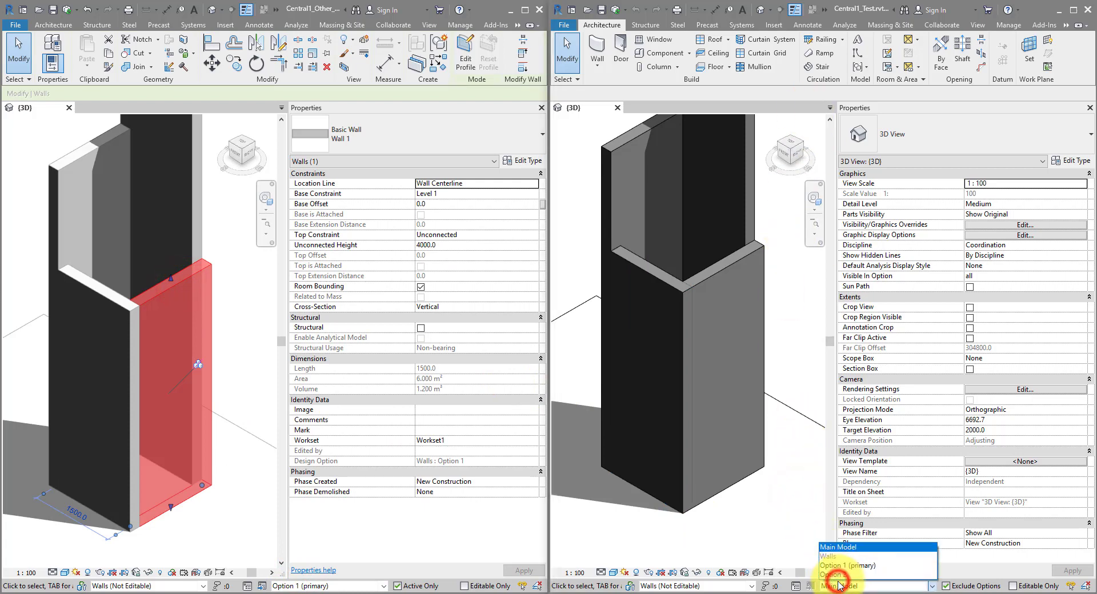
{"action": "left_click", "coordinate": [839, 575]}
{"action": "left_click", "coordinate": [721, 260]}
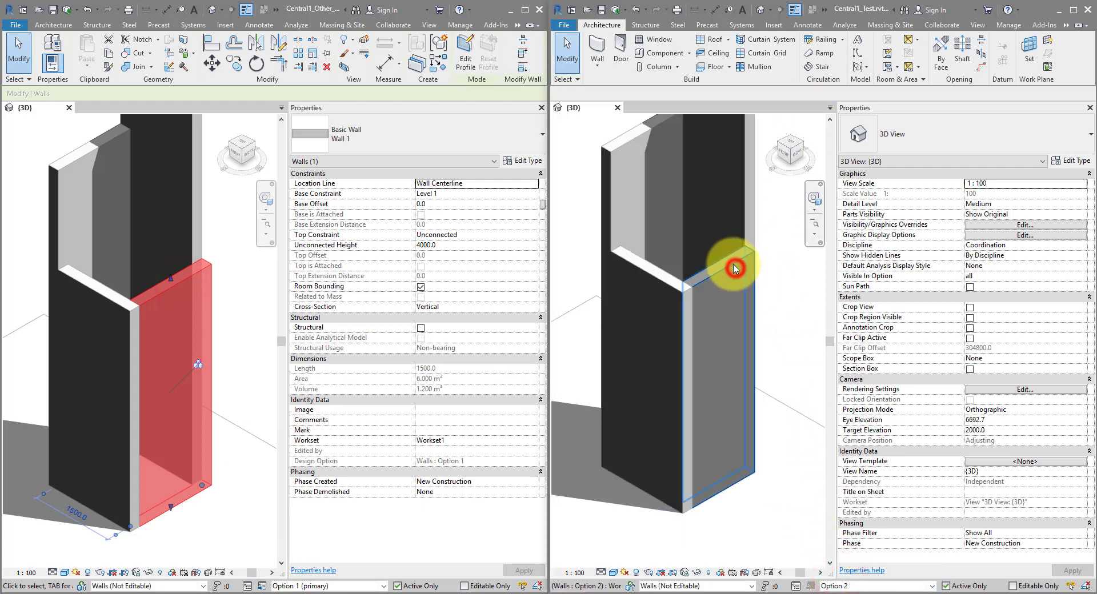
{"action": "left_click_drag", "start_coordinate": [720, 318], "coordinate": [719, 366]}
{"action": "left_click_drag", "start_coordinate": [171, 278], "coordinate": [166, 187]}
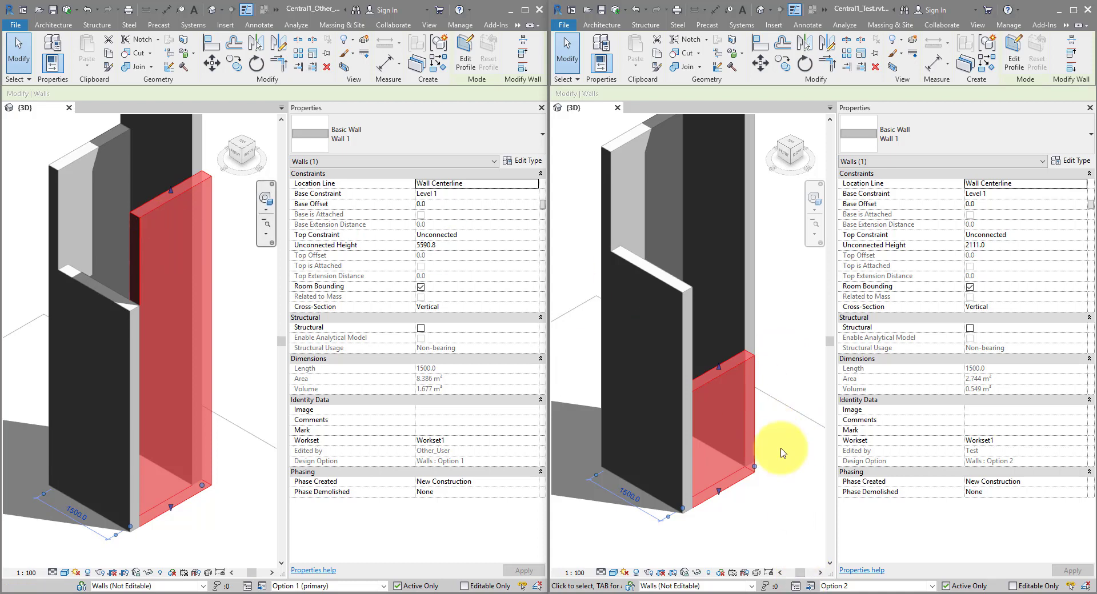
Return Central1_Test.rvt to the Main Model and select Option 2 of the Walls set in the Design Options dialog.
{"action": "left_click", "coordinate": [828, 585]}
{"action": "left_click", "coordinate": [843, 549]}
{"action": "left_click", "coordinate": [794, 585]}
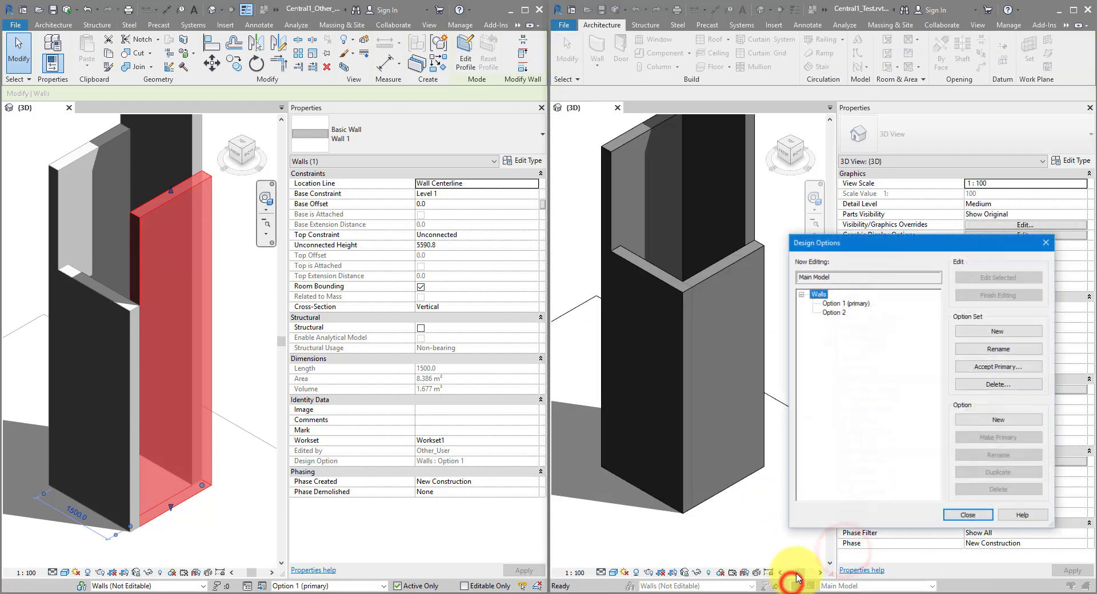
{"action": "left_click", "coordinate": [840, 303]}
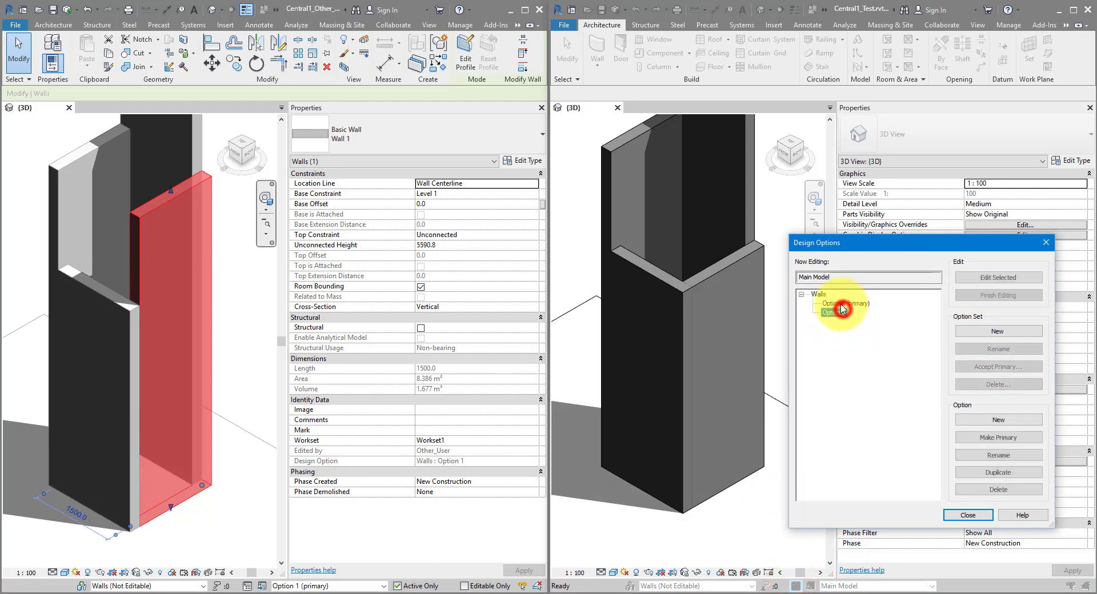
{"action": "left_click", "coordinate": [835, 313]}
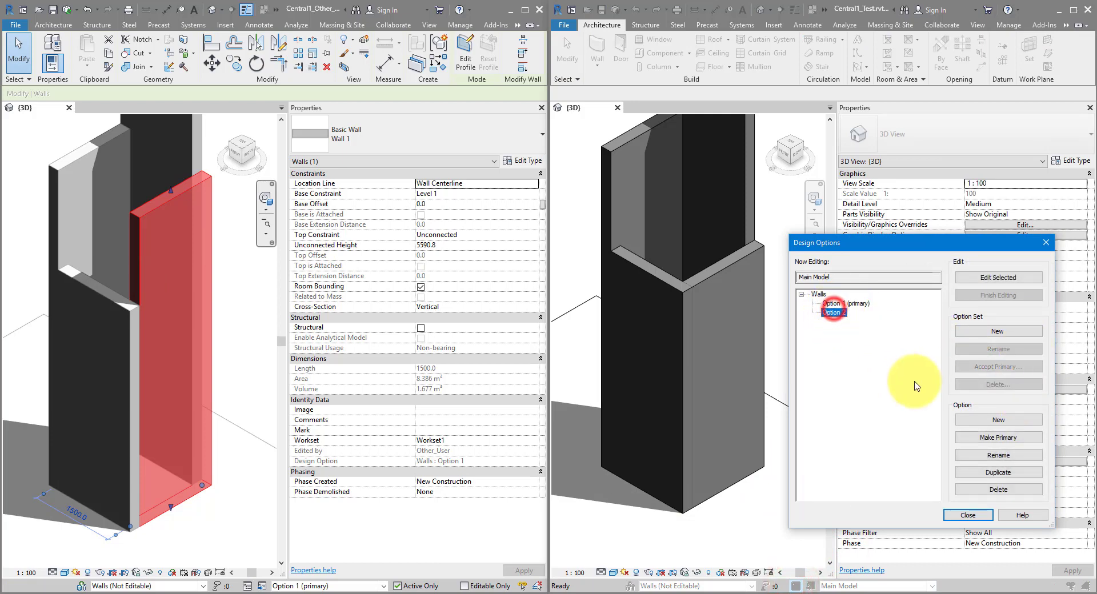